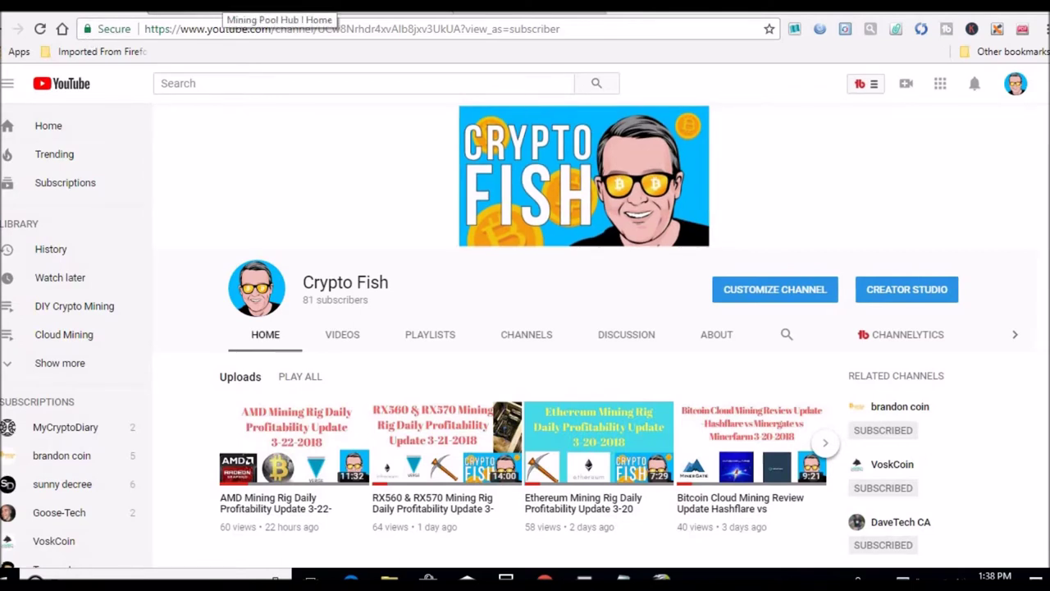
Go to the Mining Pool Hub tab and view the Ethereum, Monero and Verge-Scrypt wallet balances
click(229, 6)
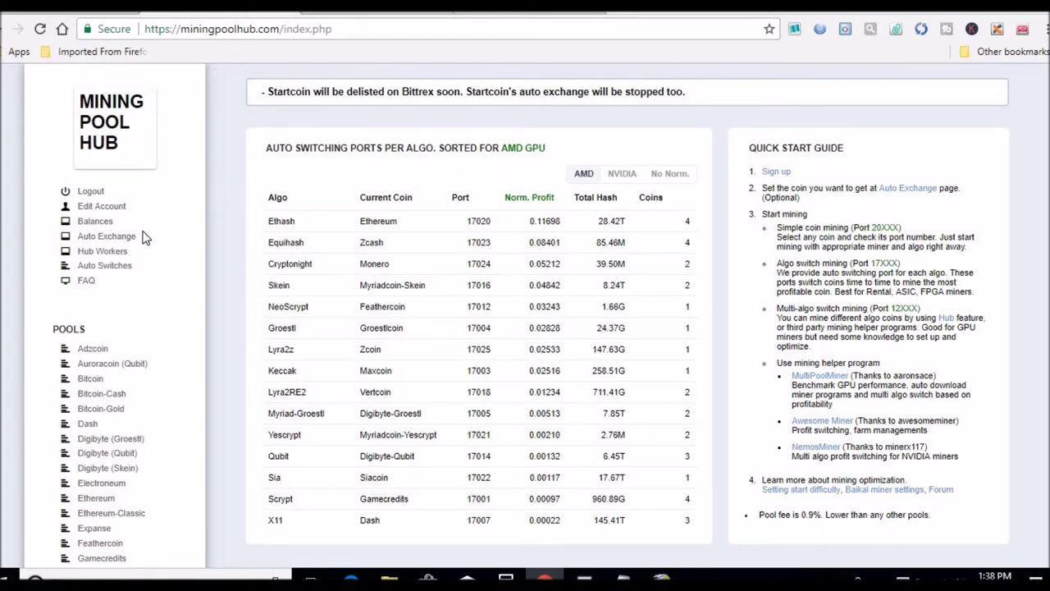
click(100, 221)
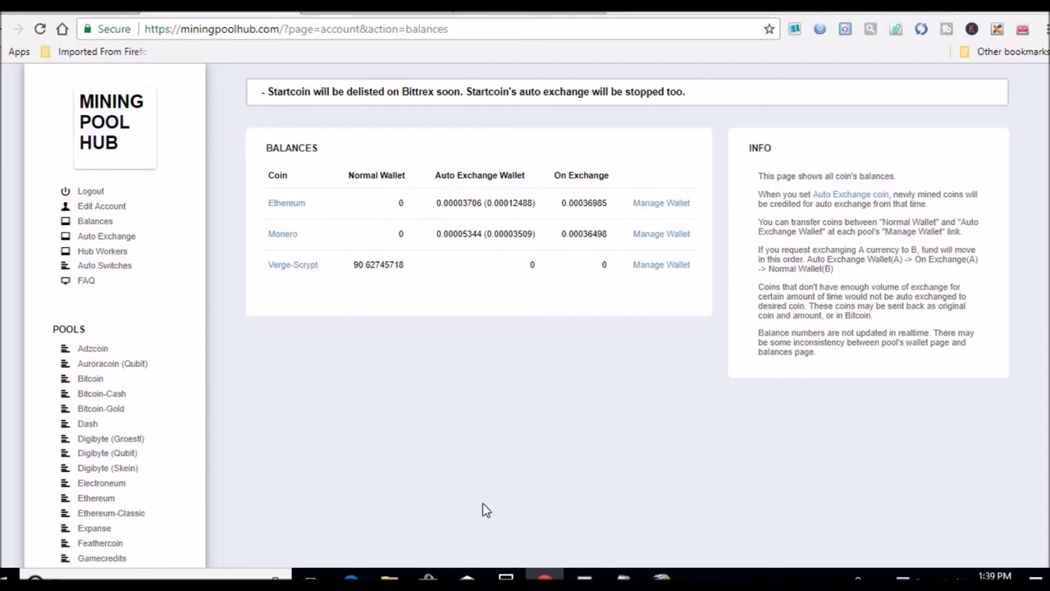
On the Week 6 sheet, enter 51 as Verge Coins Mined
click(662, 578)
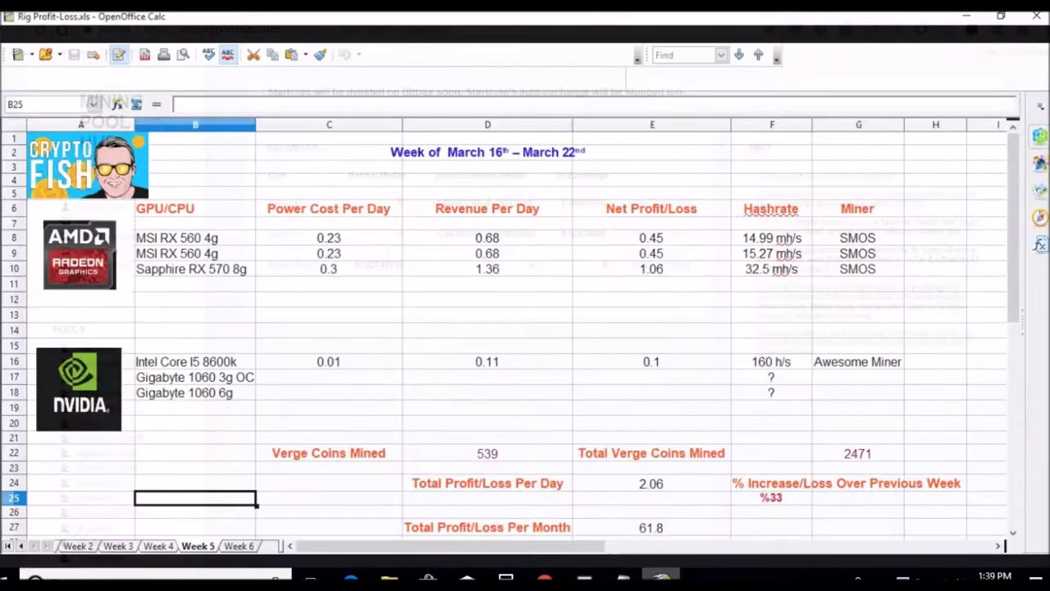
click(228, 546)
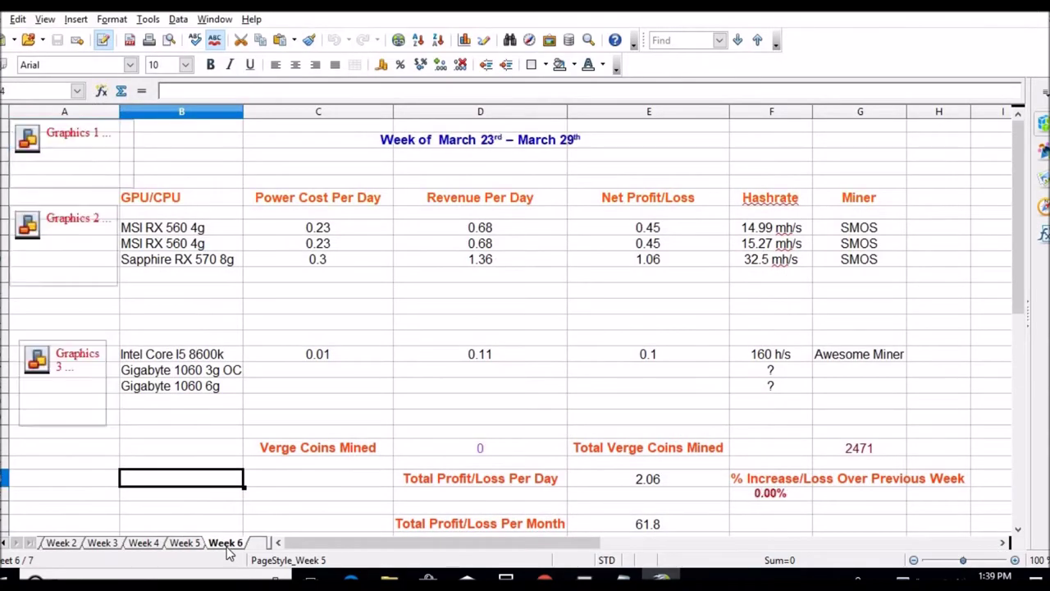
click(477, 448)
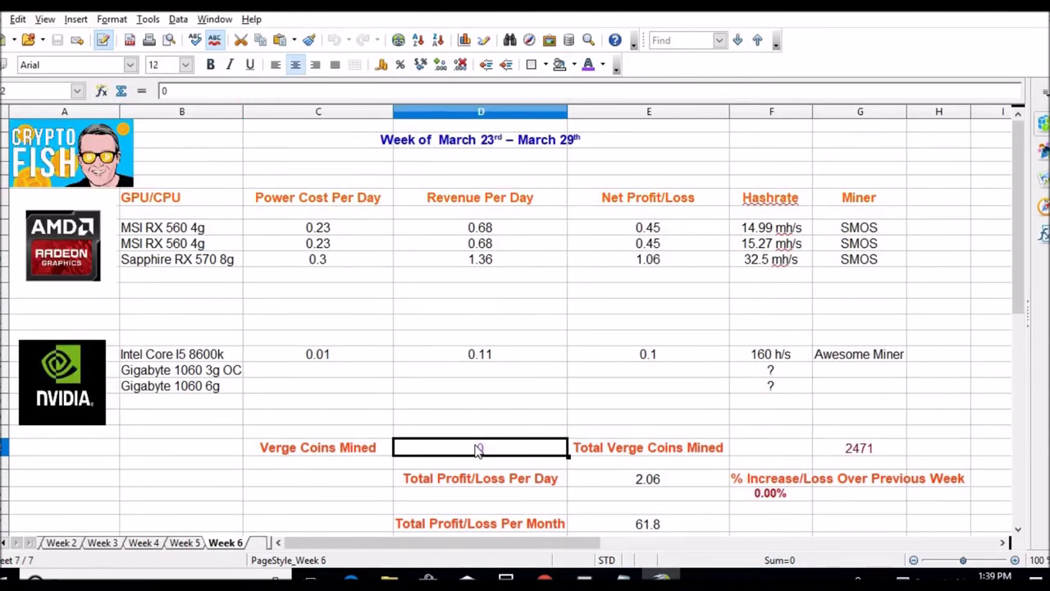
text(31)
key(Return)
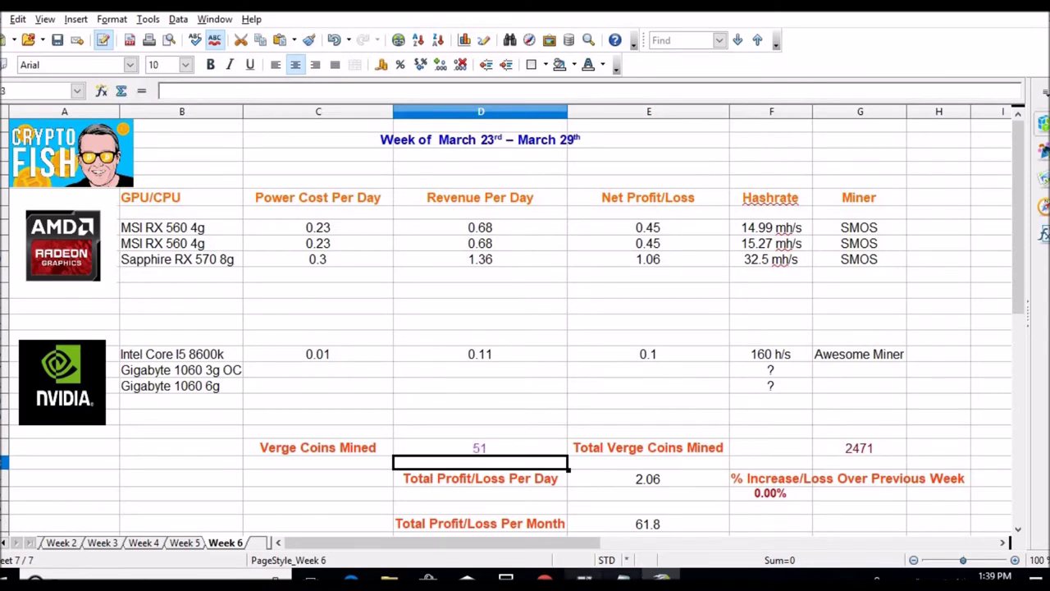
Add 2471 + 51 in Calculator to get the new total of 2522
click(505, 578)
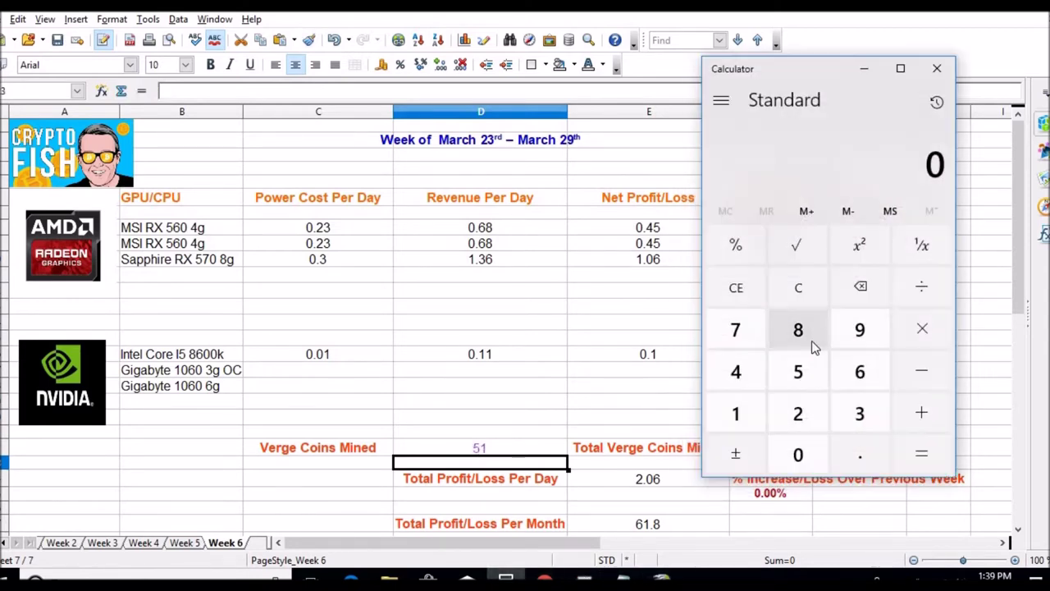
click(800, 414)
click(746, 360)
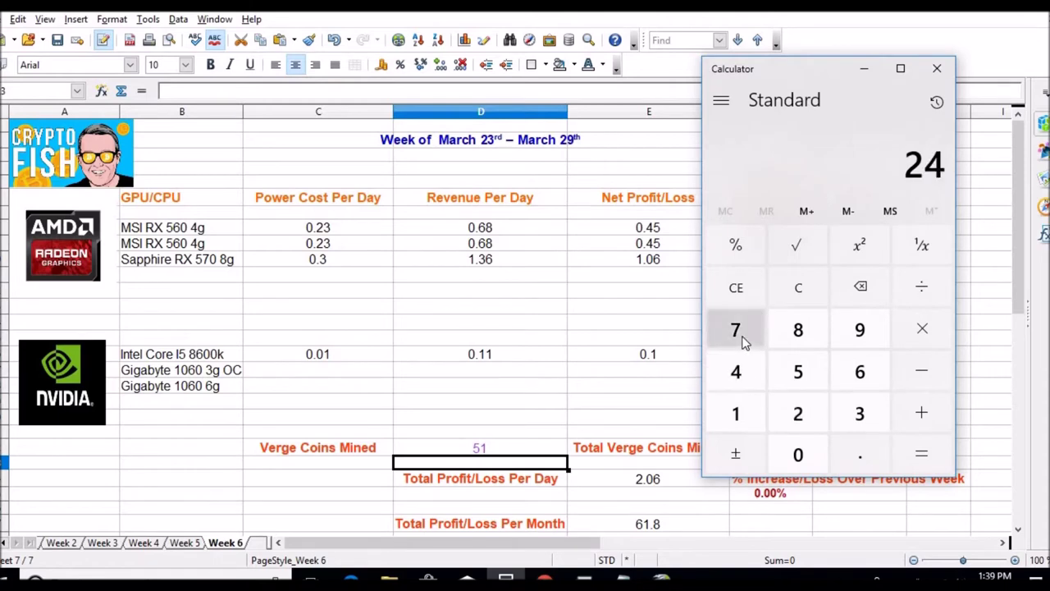
click(741, 335)
click(739, 412)
click(919, 418)
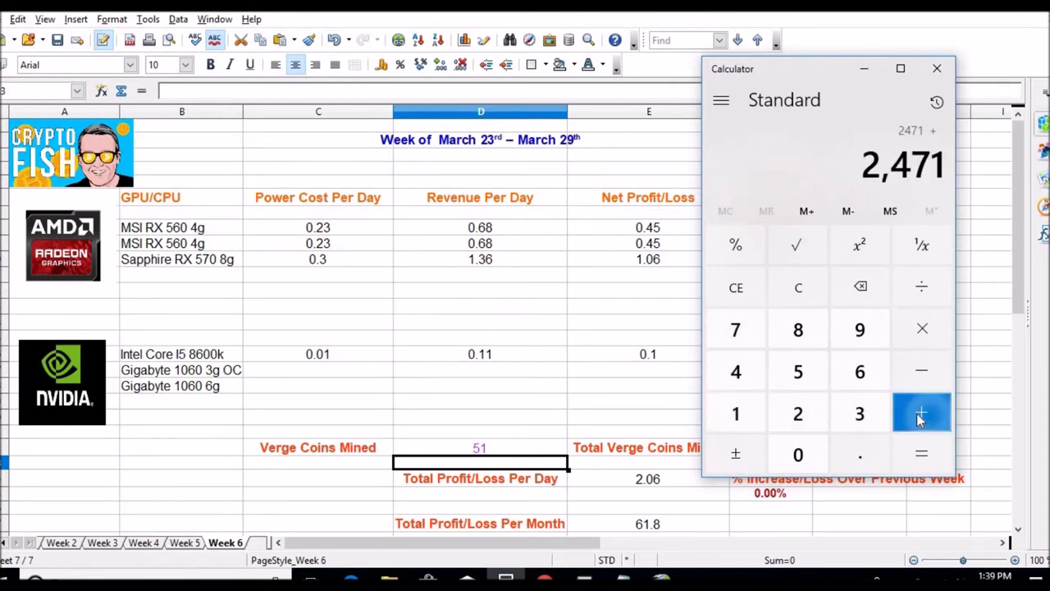
click(797, 373)
click(736, 412)
click(907, 454)
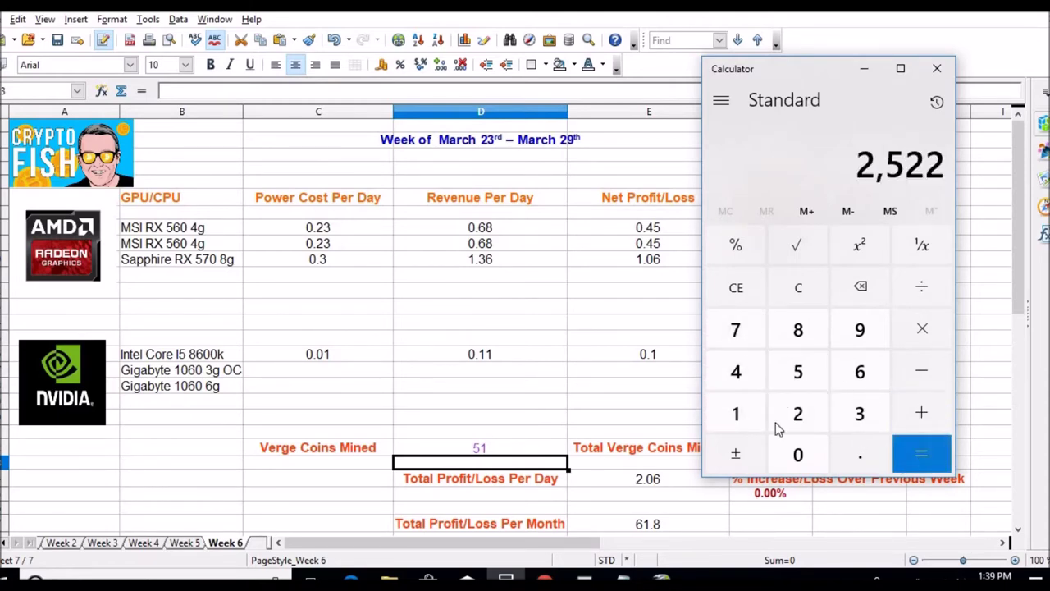
Enter 2522 as Total Verge Coins Mined, then move to the Week 5 sheet
click(668, 387)
click(849, 450)
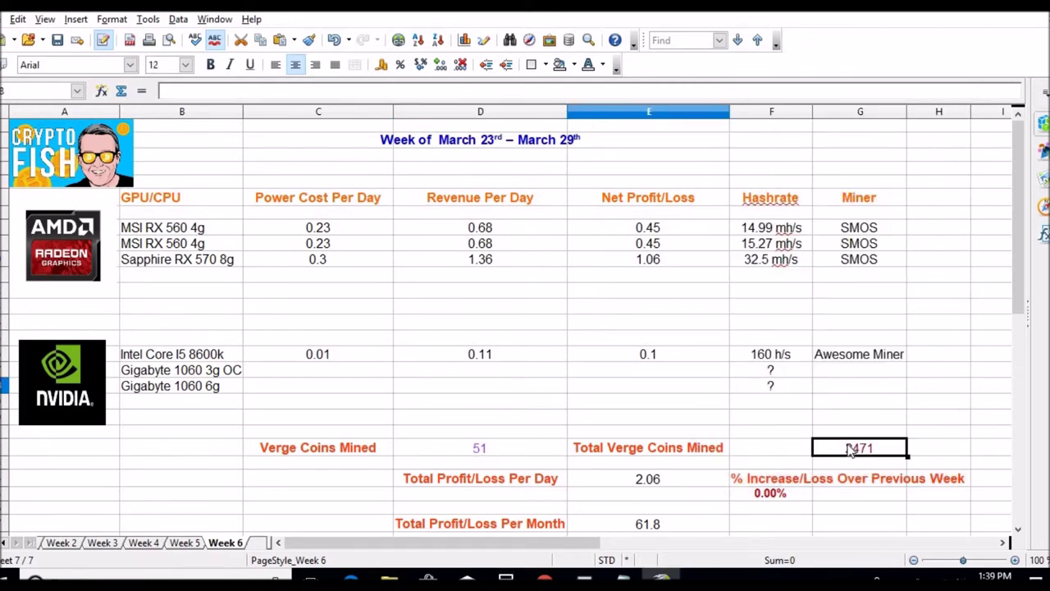
text(2522)
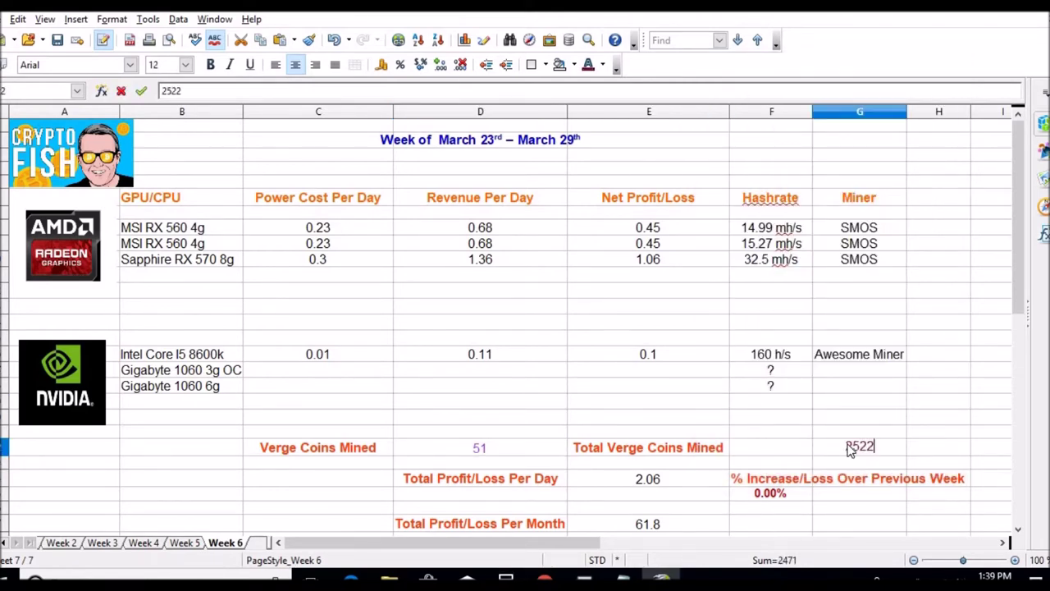
key(Return)
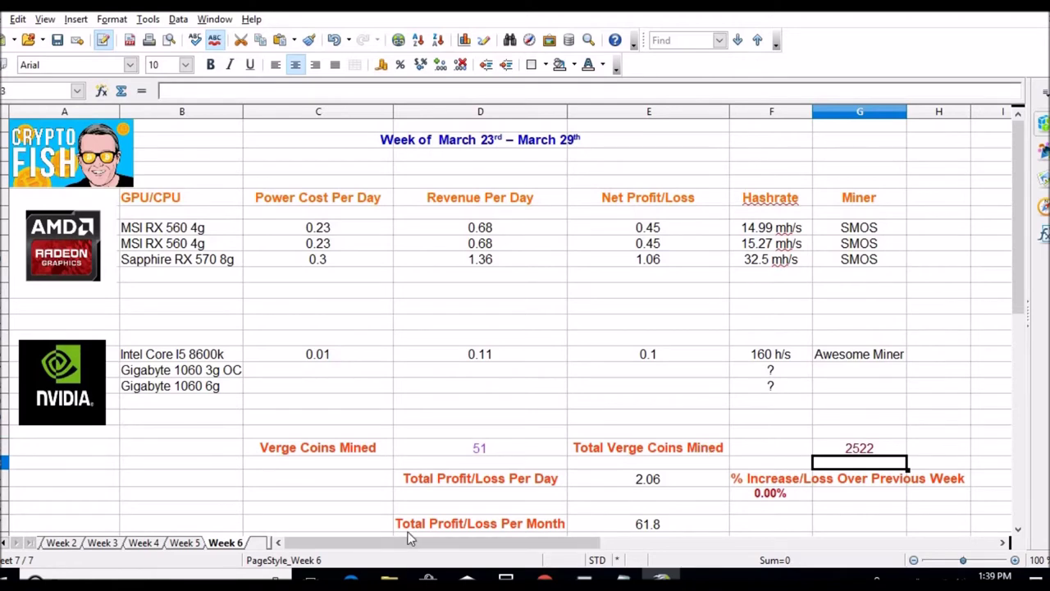
click(190, 544)
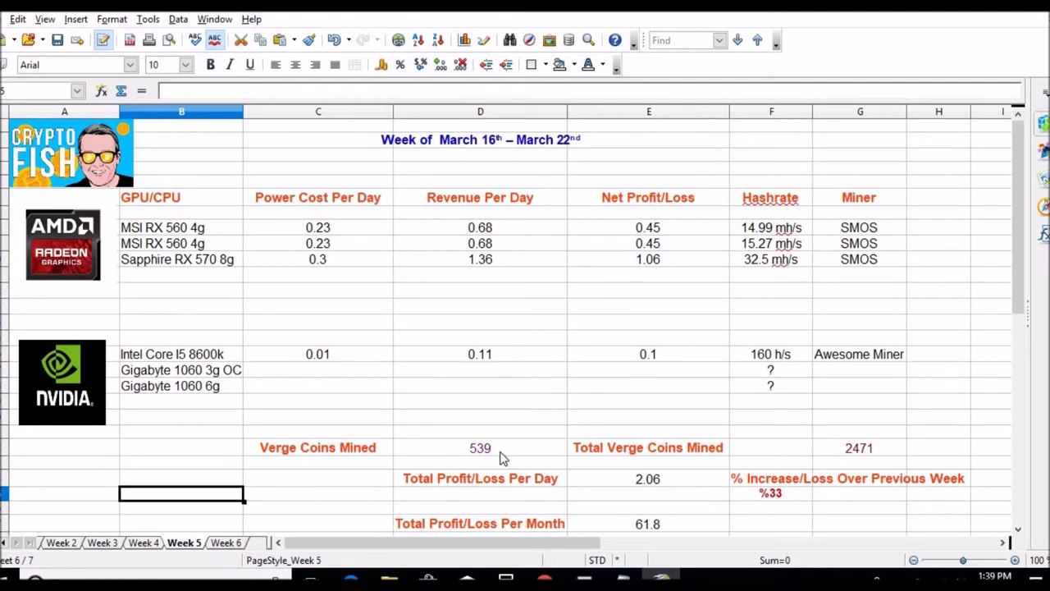
Step back through the Week 4 sheet to the Week 3 (March 1st–7th) sheet
click(146, 546)
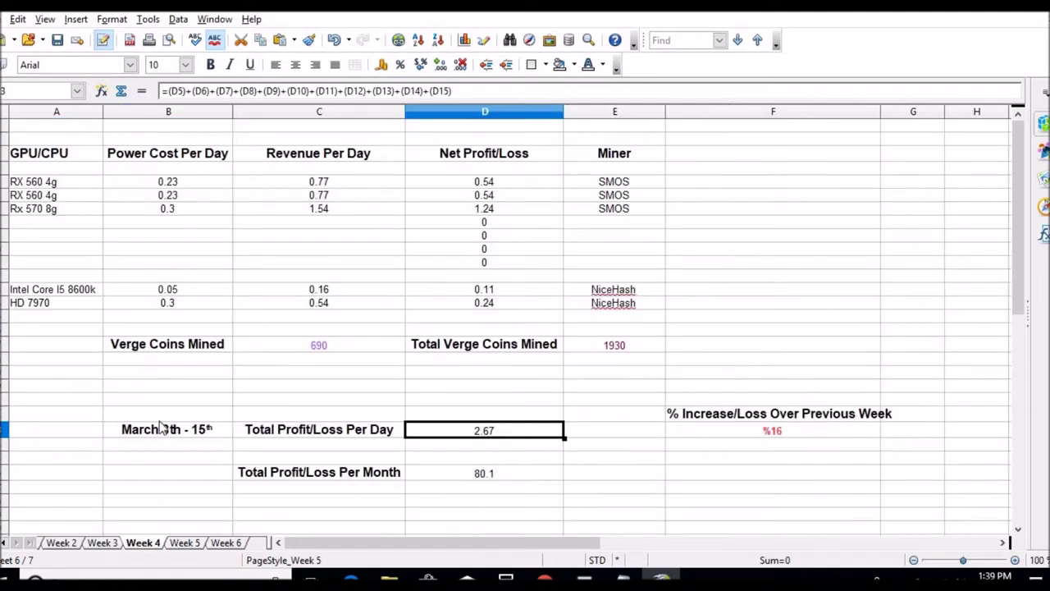
click(57, 305)
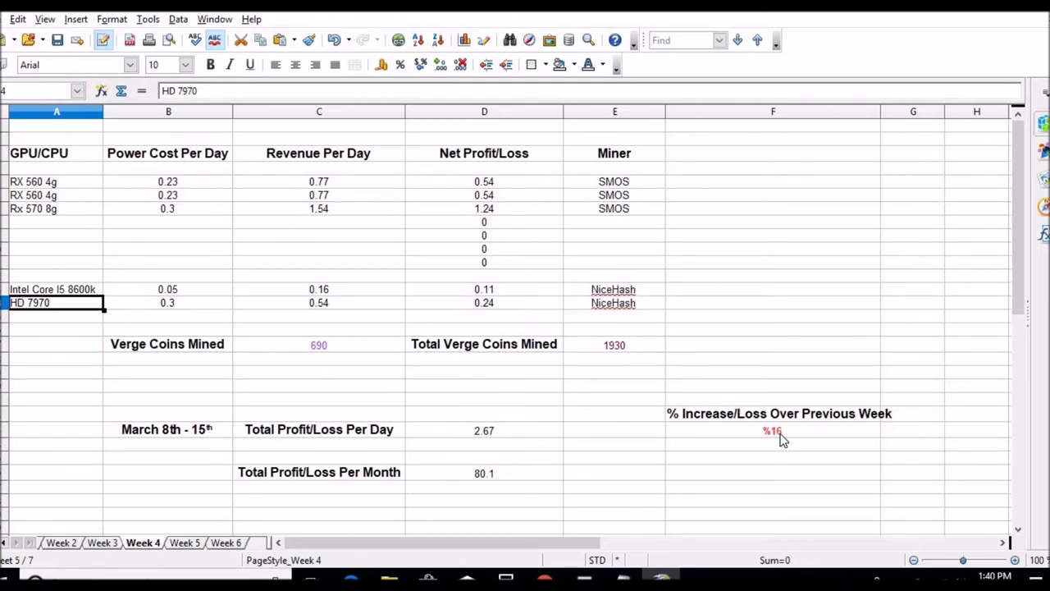
click(103, 543)
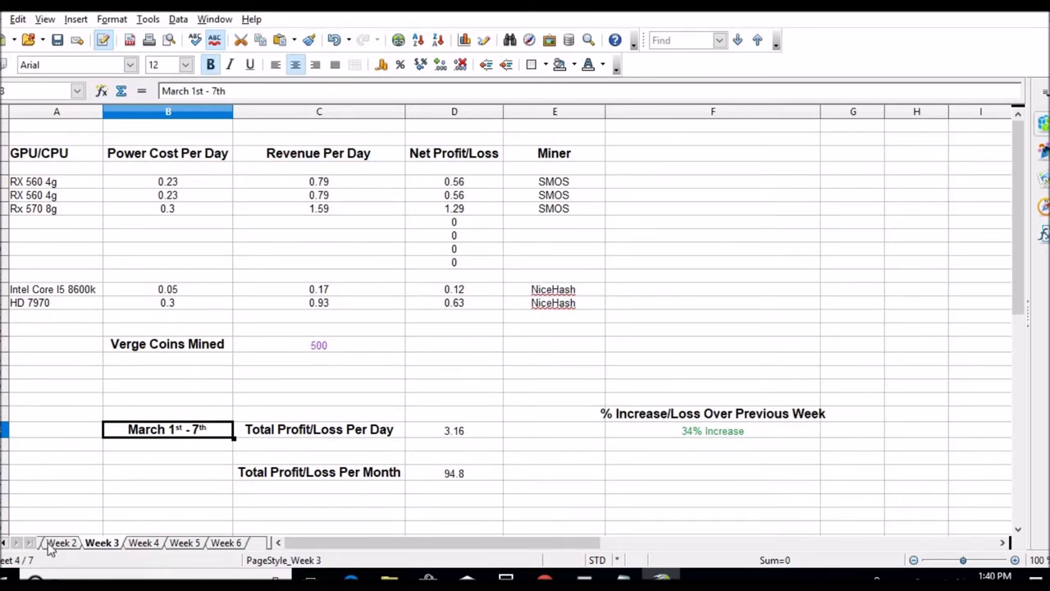
click(4, 542)
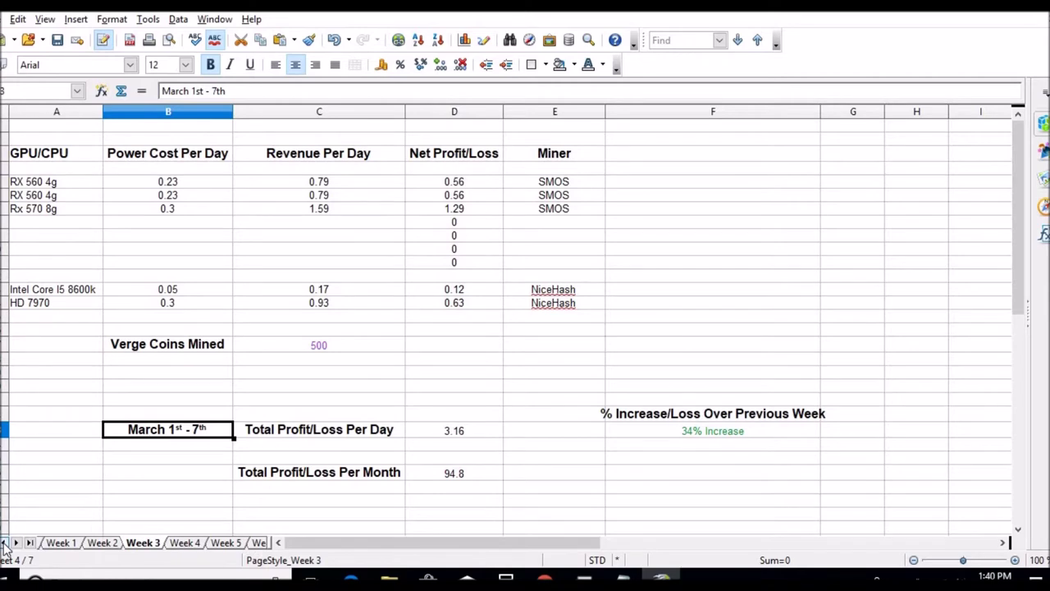
click(59, 542)
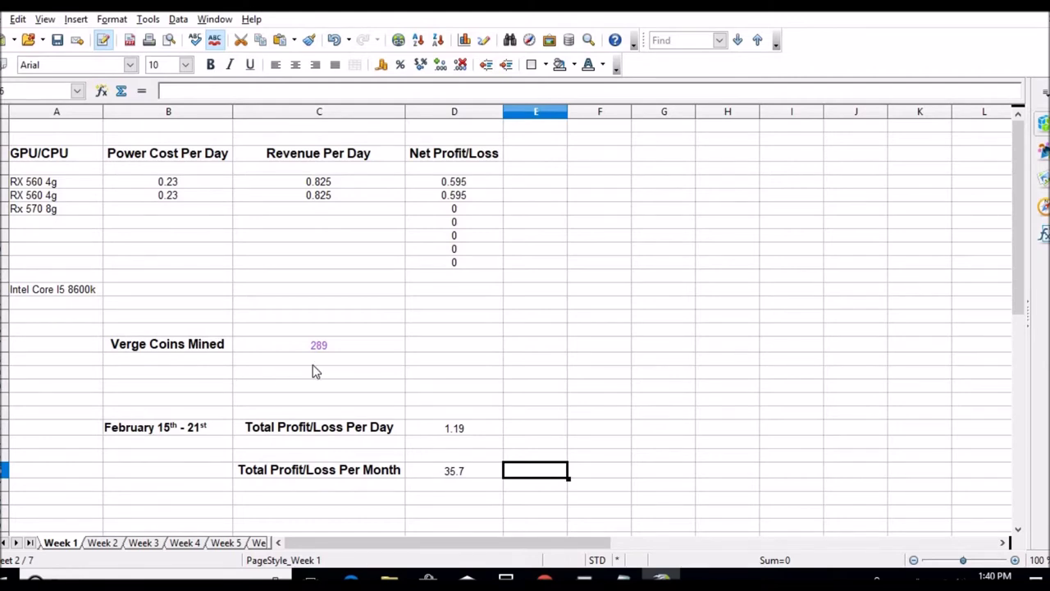
click(103, 542)
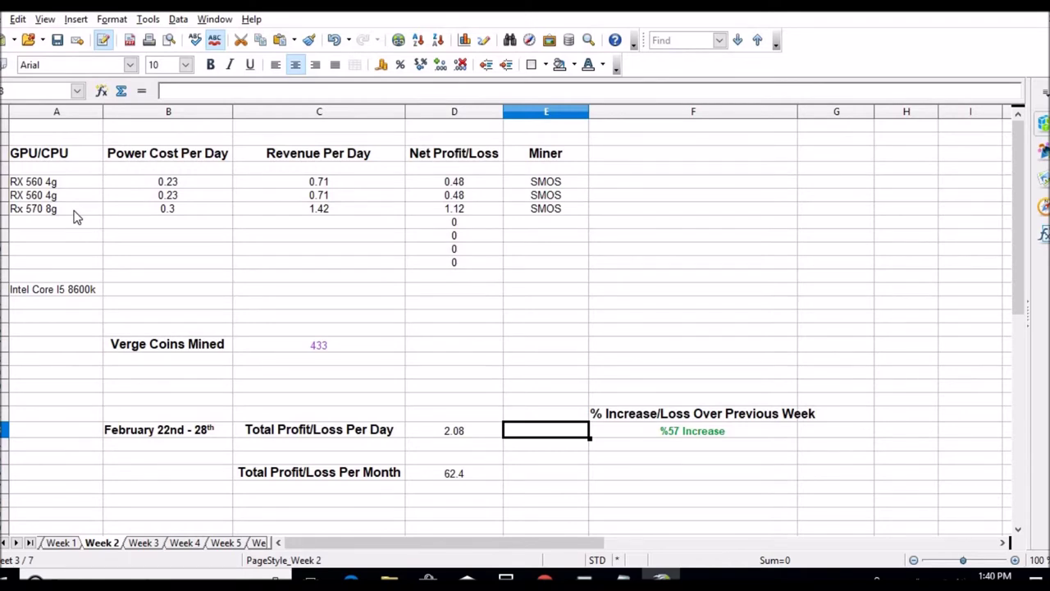
click(142, 543)
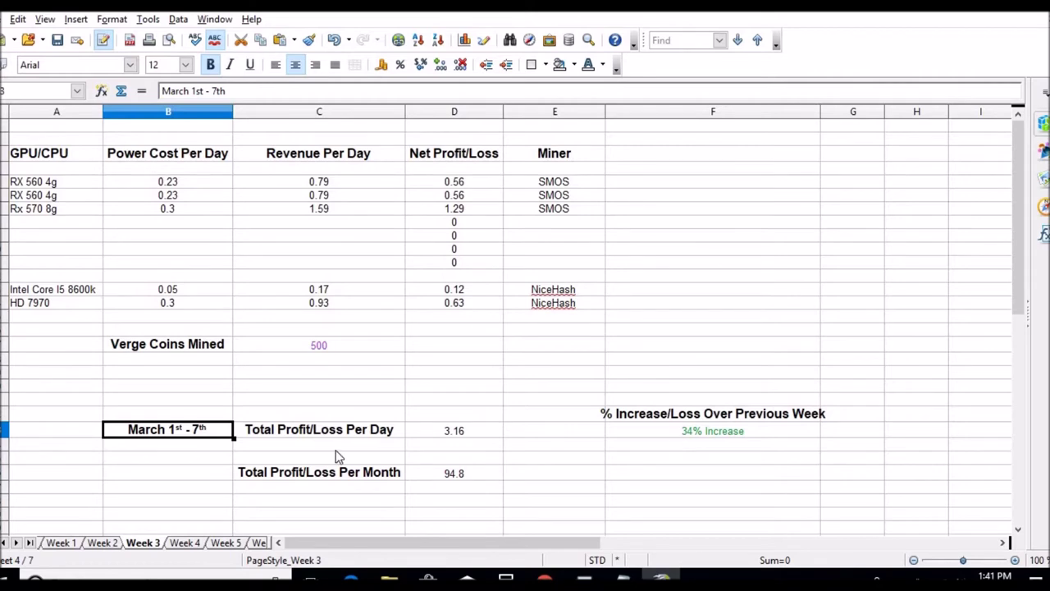
click(187, 543)
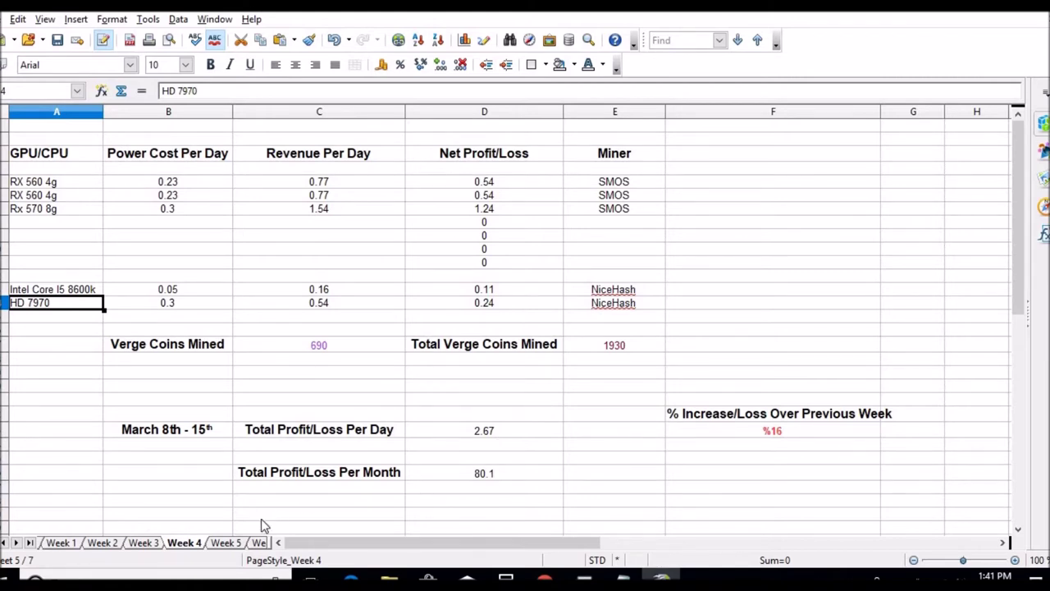
Move through Week 5 to Week 6, then return to Mining Pool Hub's Balances page
click(228, 543)
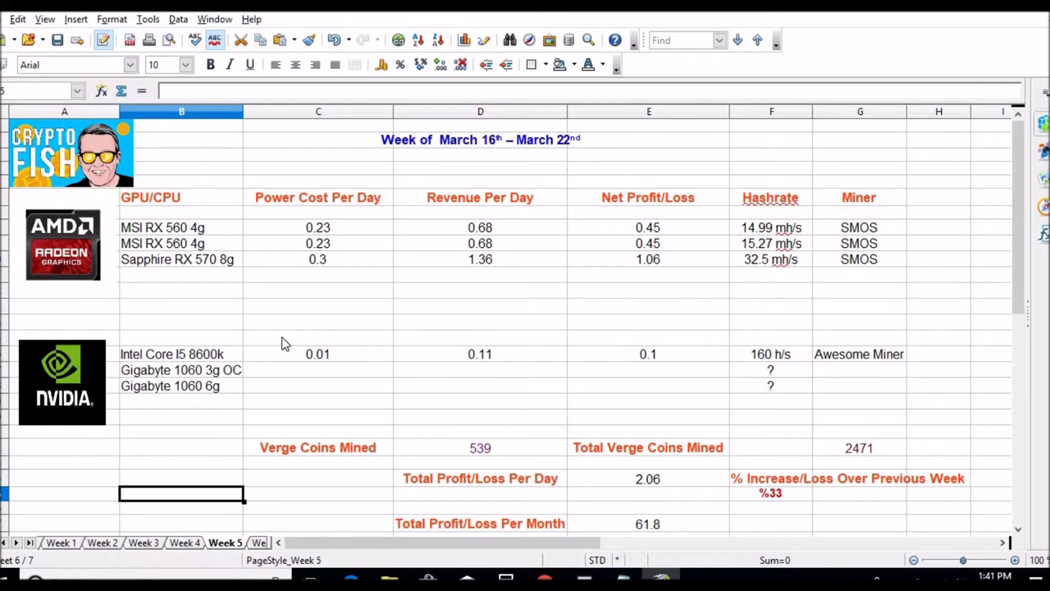
click(257, 543)
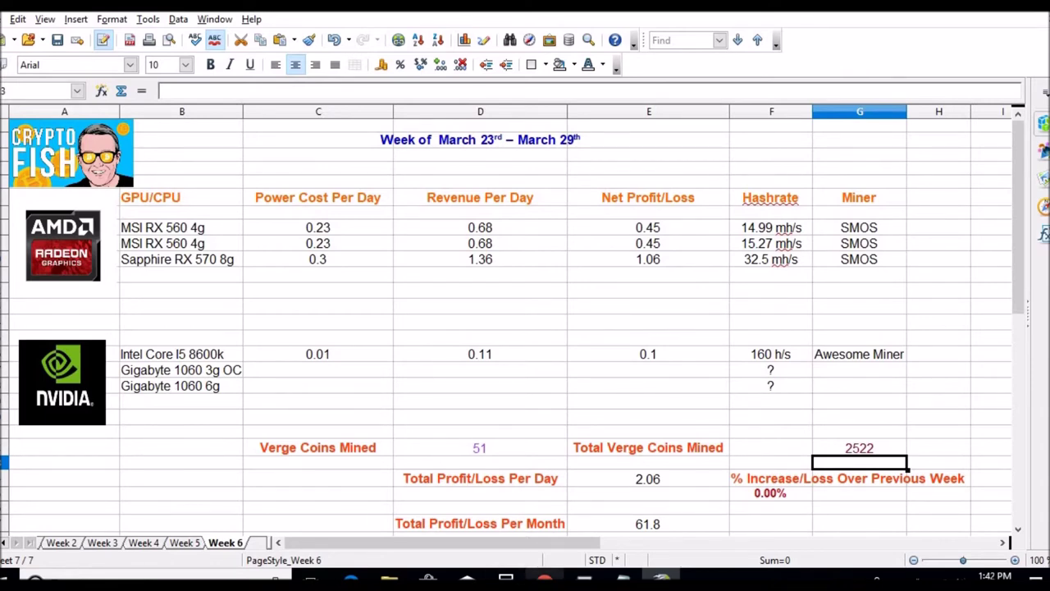
mouse_move(544, 579)
click(537, 509)
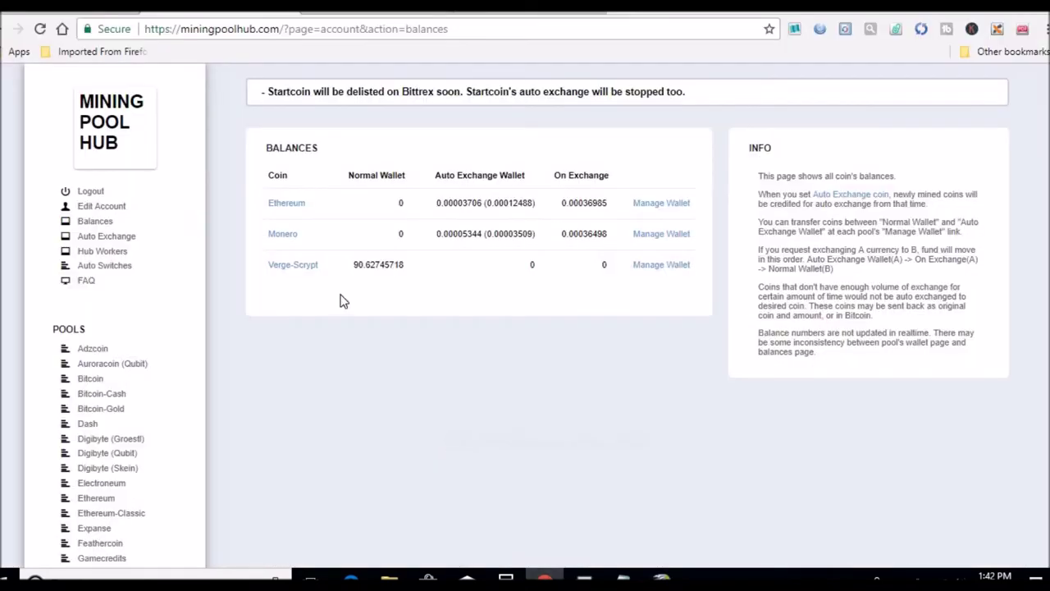
Open the Ethereum pool dashboard and select the last-24-hours credit of 0.00481666
click(110, 499)
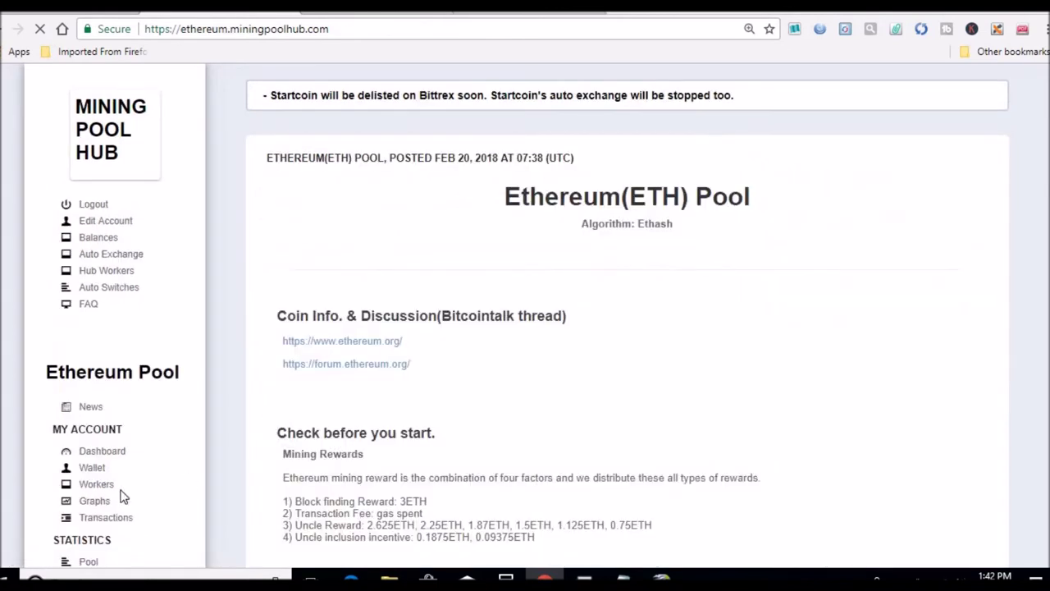
click(110, 452)
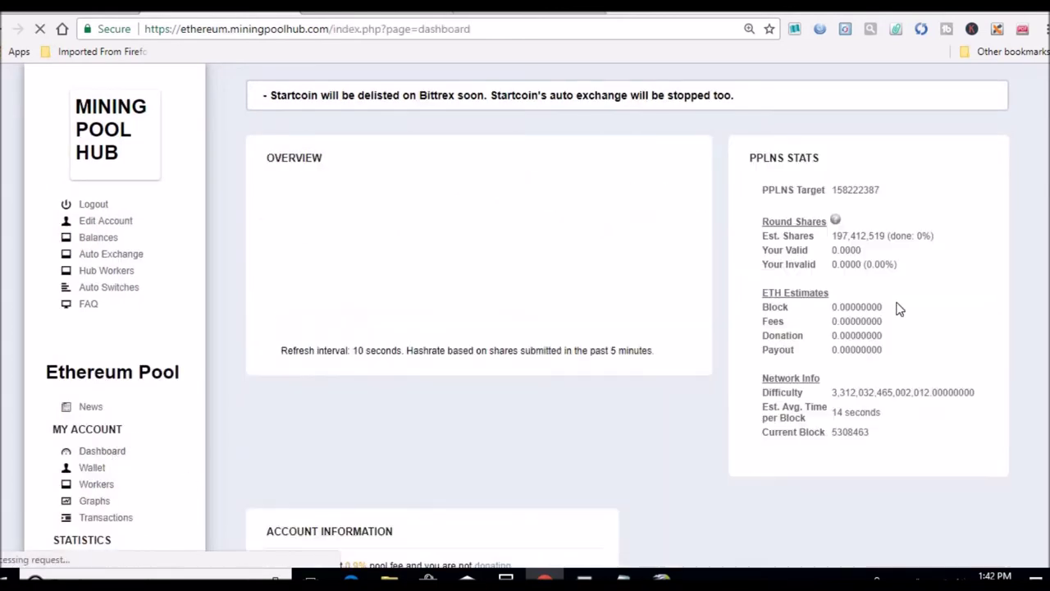
scroll(1008, 263, down, 1)
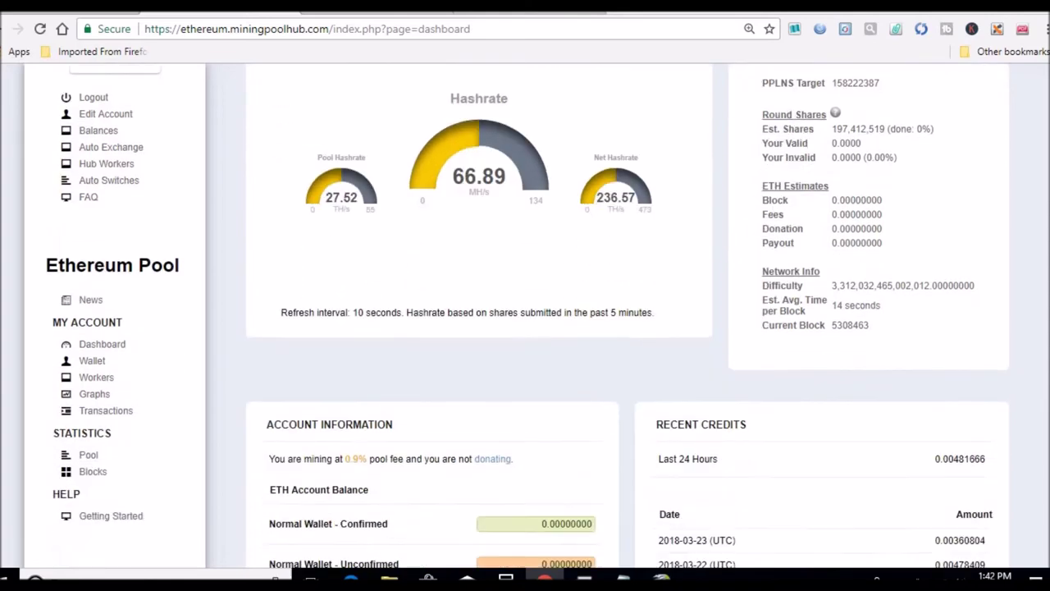
scroll(1005, 242, down, 2)
scroll(1005, 242, up, 2)
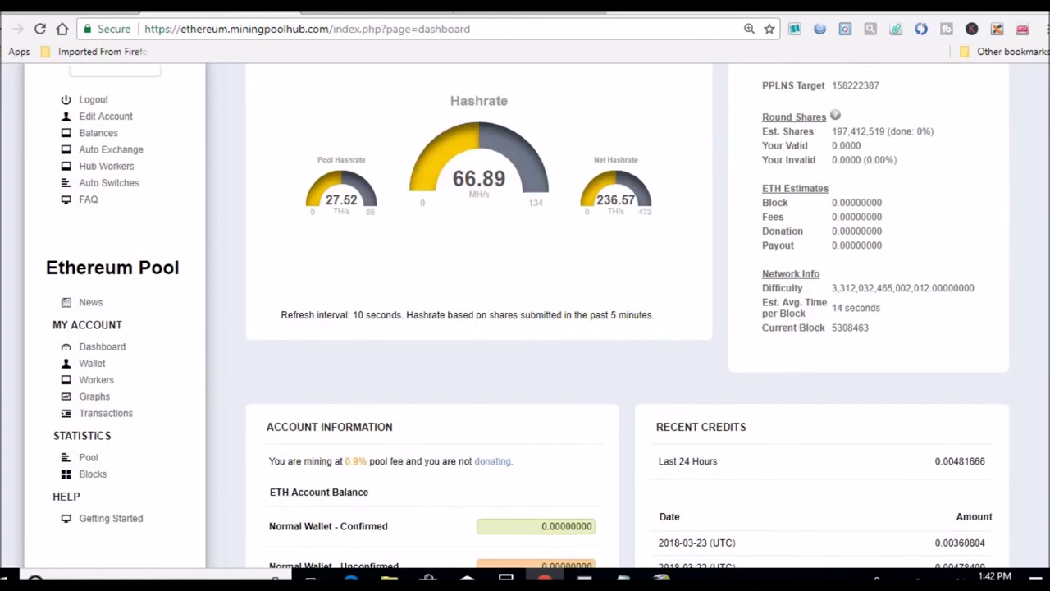
scroll(1002, 323, down, 1)
drag(988, 344, 942, 345)
key(ctrl+c)
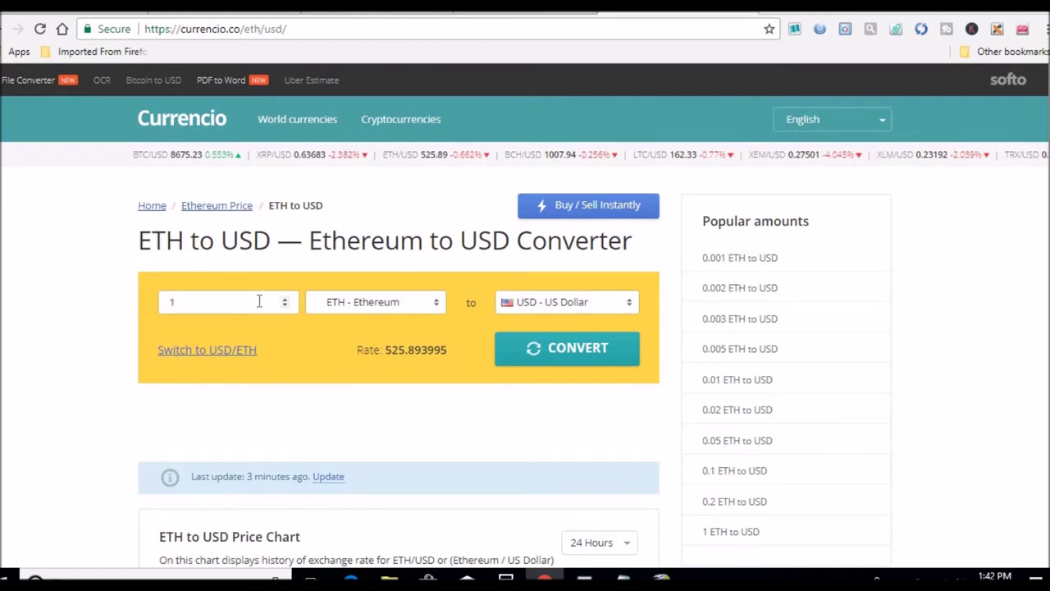
Convert 0.00481666 ETH to US dollars in Currencio, giving 2.53 USD
double_click(259, 301)
key(ctrl+v)
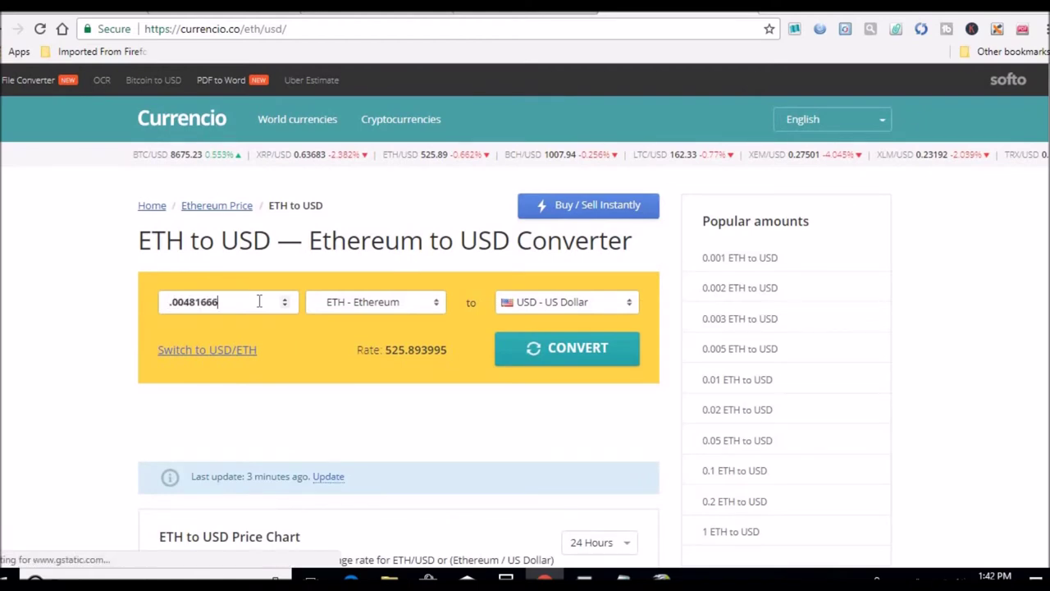
click(548, 351)
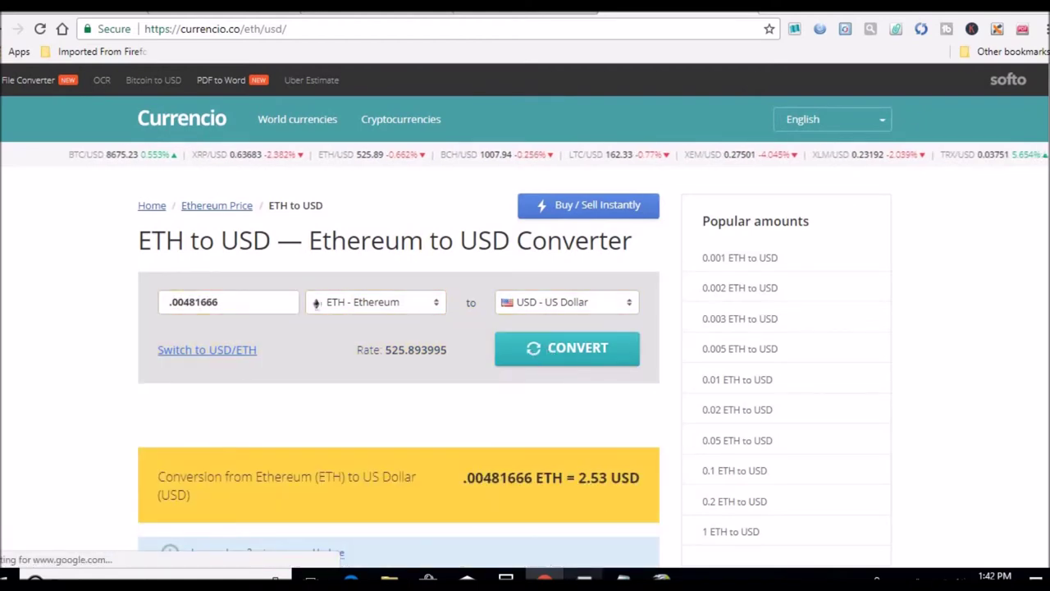
Enter 2.53 in Calculator and return to the Ethereum pool dashboard
key(alt+Tab)
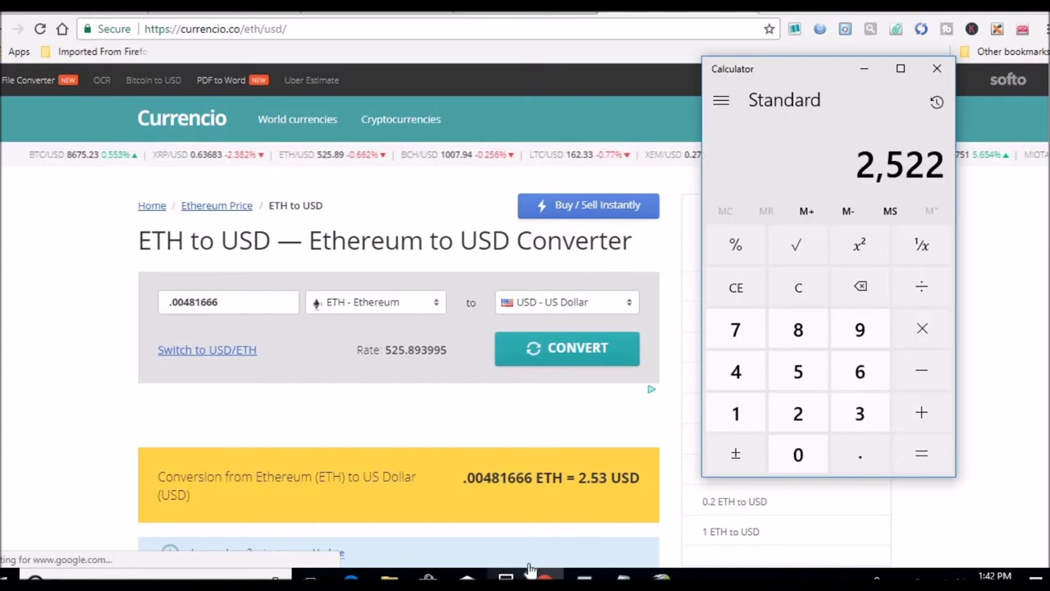
click(802, 417)
click(848, 452)
click(798, 370)
click(850, 414)
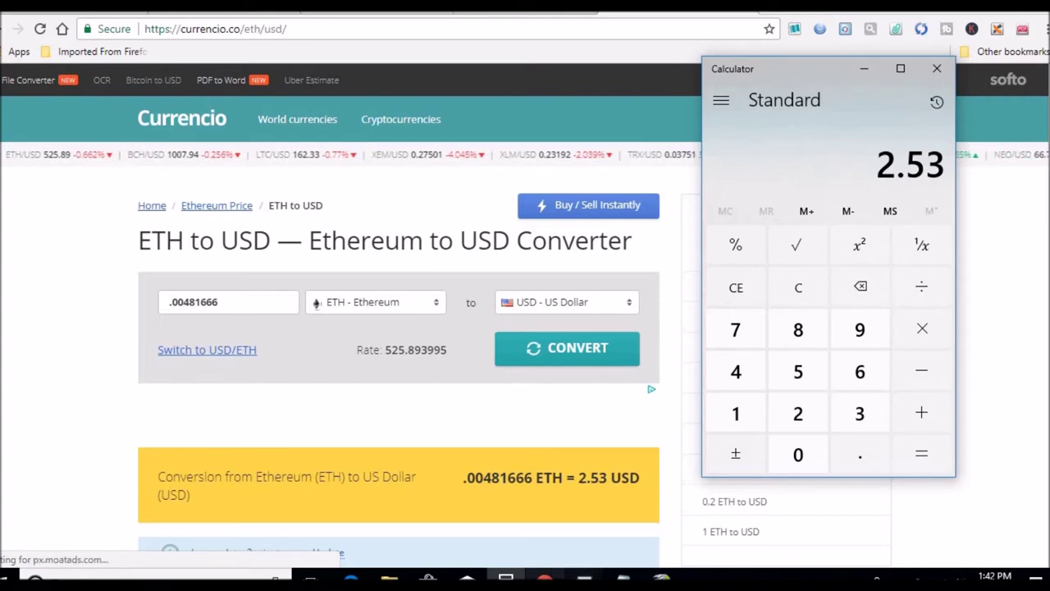
key(alt+Tab)
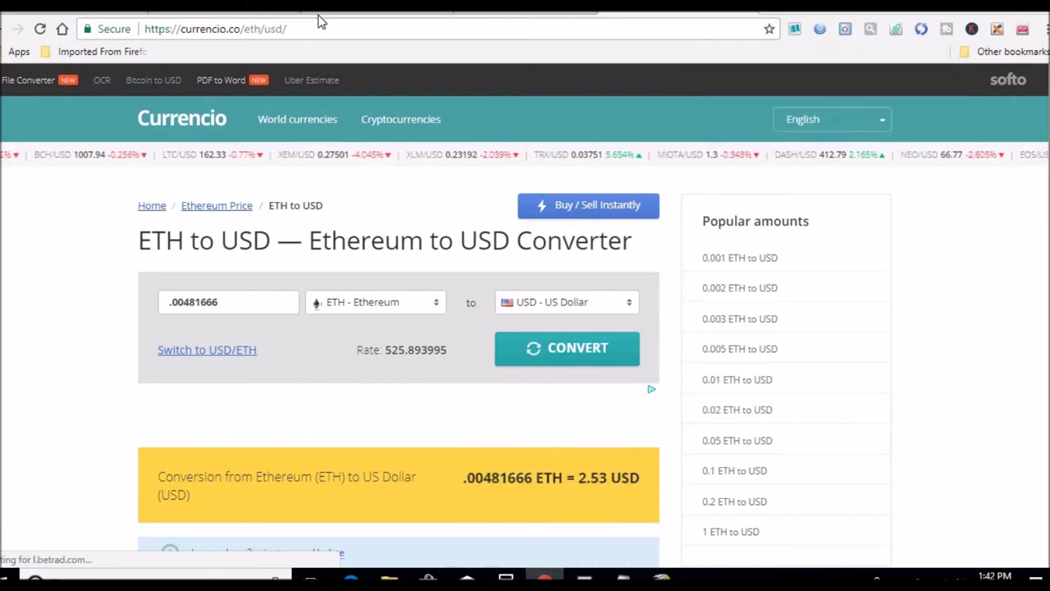
key(ctrl+Tab)
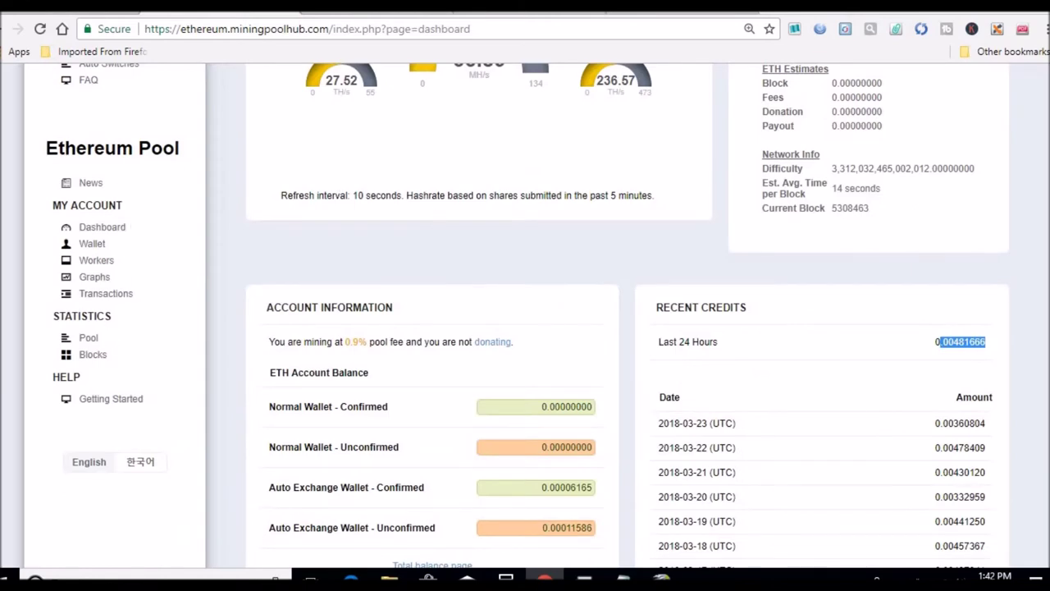
Open the Ethereum-Classic dashboard and select its 0.00732415 last-24-hours credit
scroll(629, 165, up, 3)
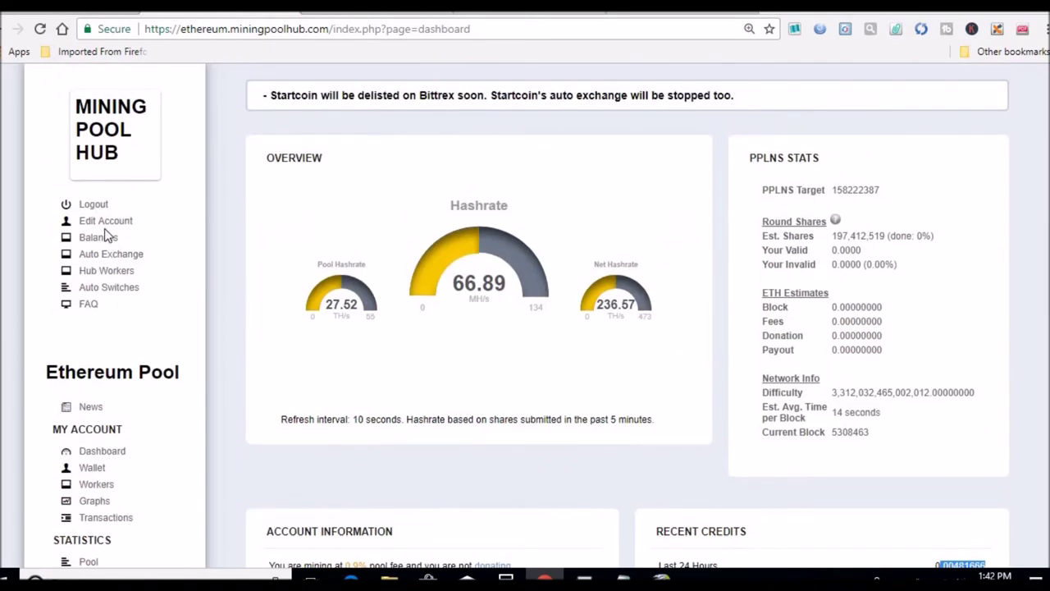
click(116, 152)
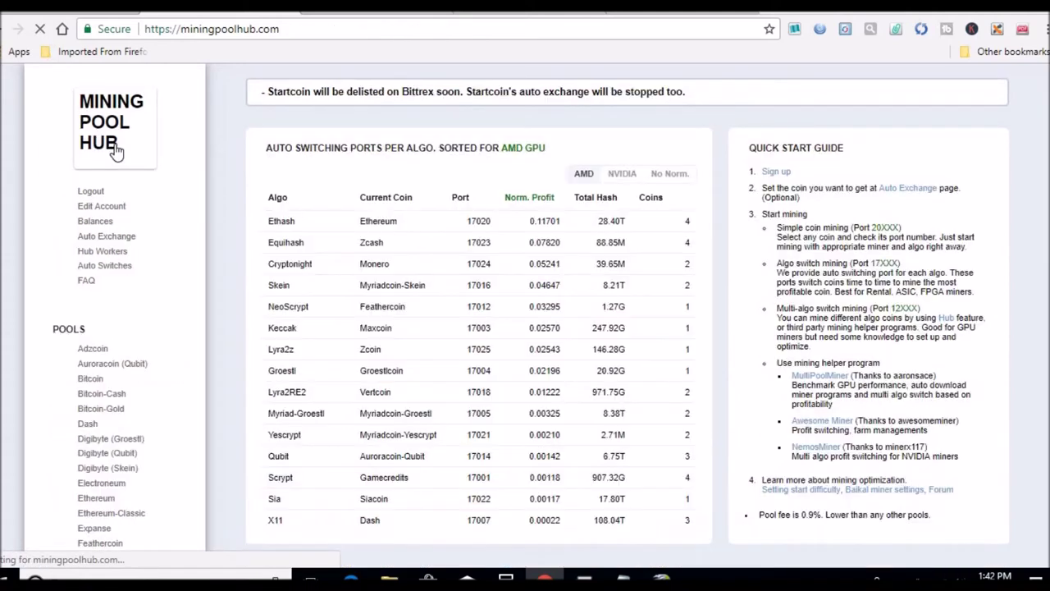
click(129, 517)
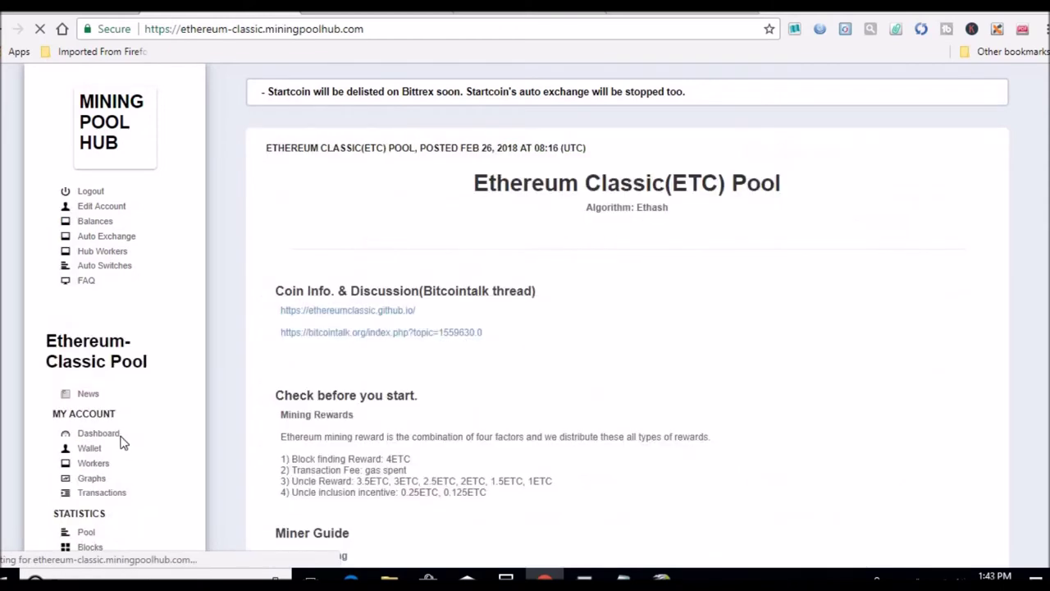
click(113, 434)
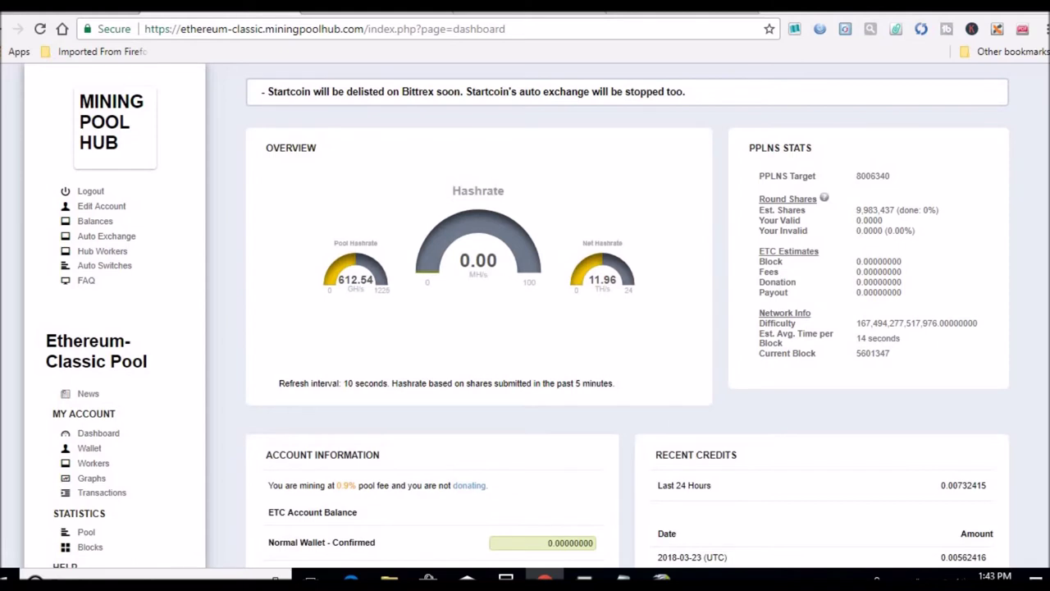
scroll(525, 328, down, 2)
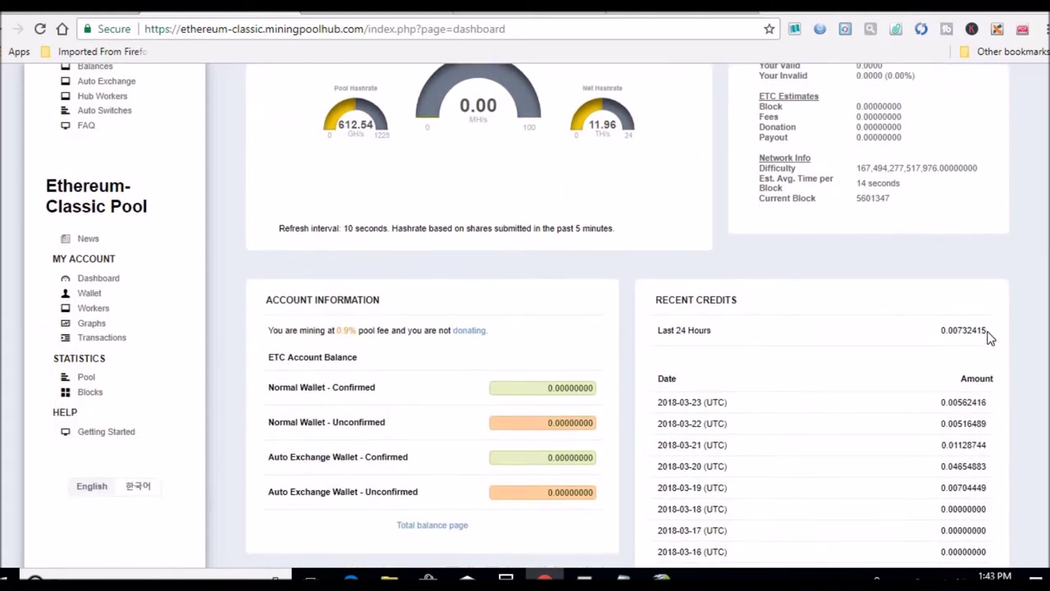
drag(987, 330, 954, 330)
Convert 0.00732415 ETC to 0.14 USD on Currencio's ETC to USD page
click(525, 6)
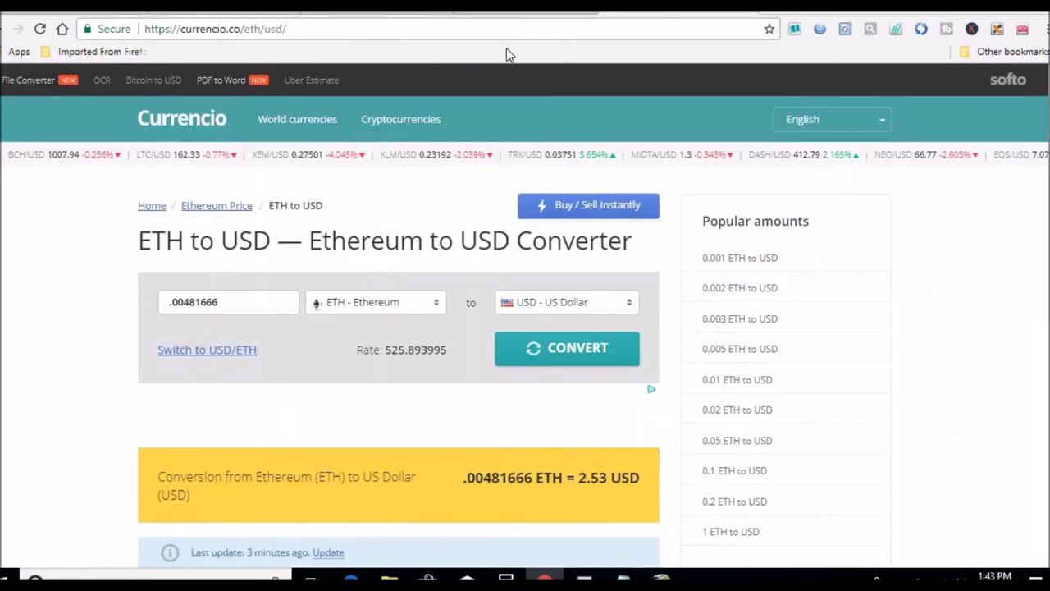
click(505, 29)
text(cur)
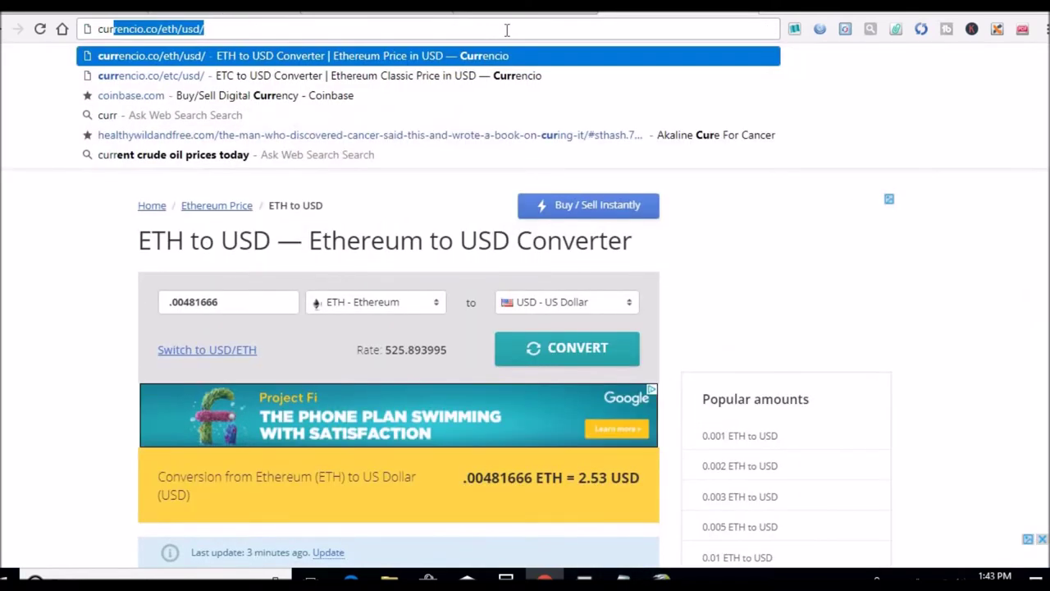
click(450, 77)
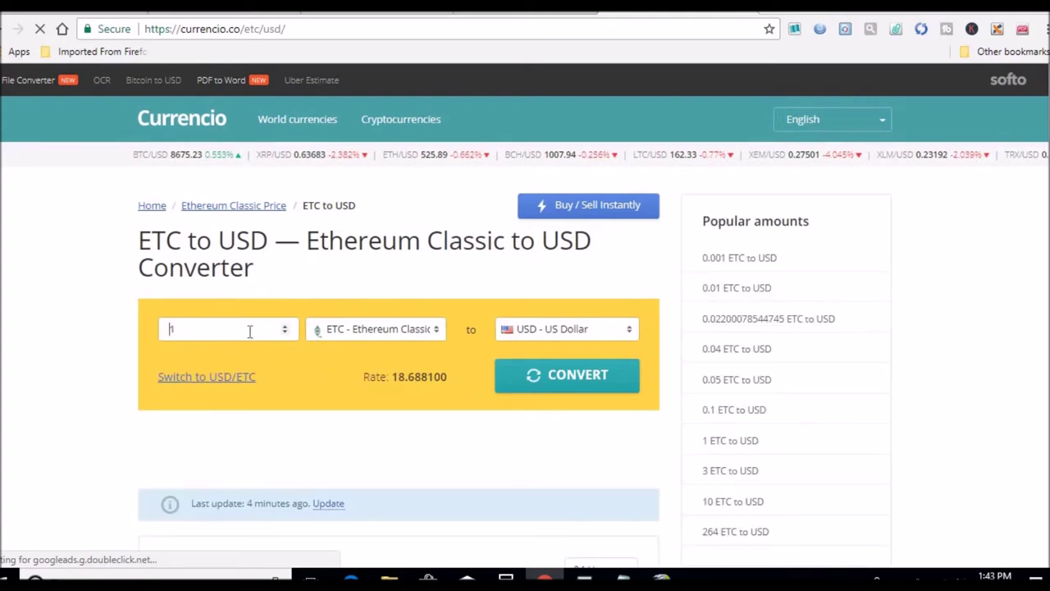
text(.00732415)
click(535, 379)
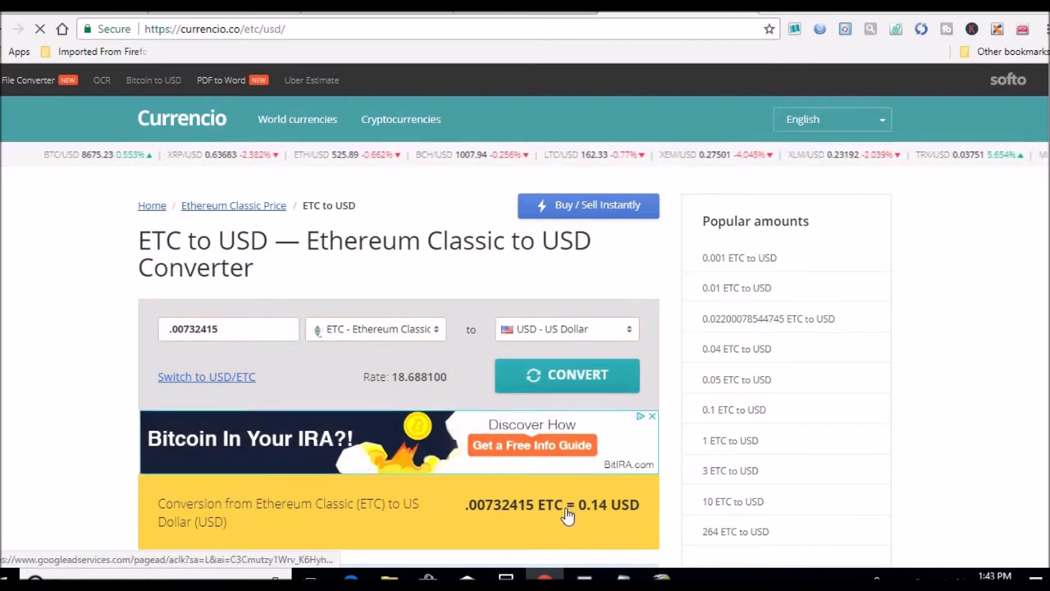
Add 0.14 to 2.53 in Calculator for a 2.67 USD daily total
click(583, 579)
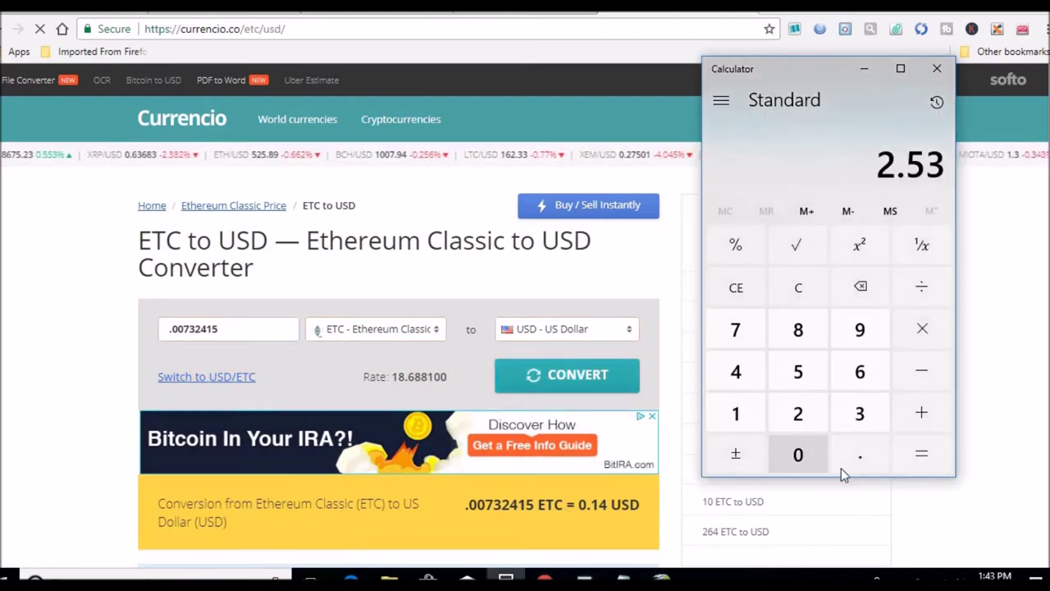
click(916, 415)
click(858, 450)
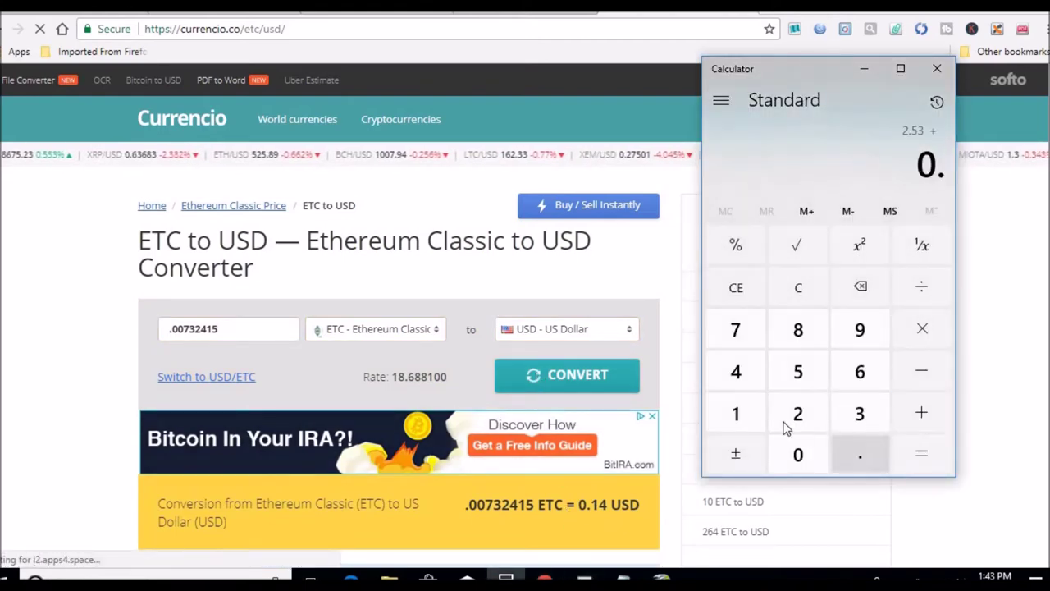
click(753, 414)
click(750, 375)
click(905, 458)
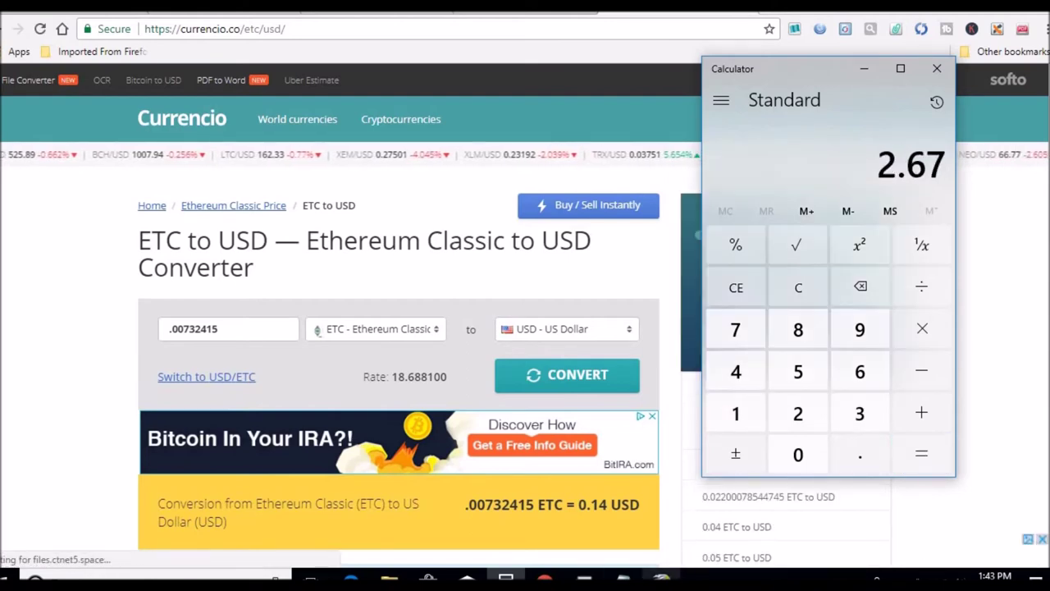
click(661, 578)
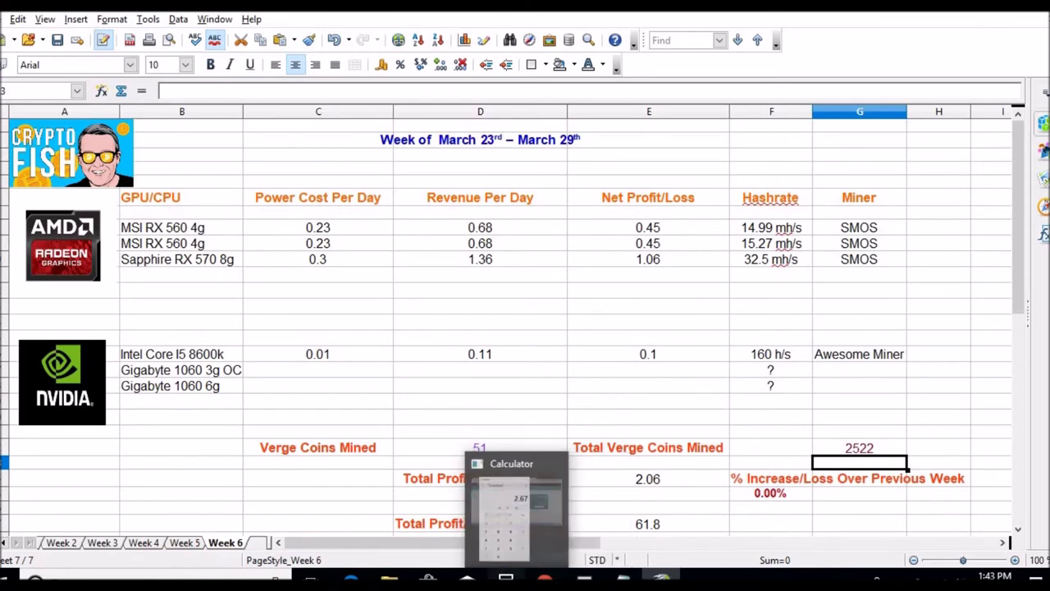
Halve 2.67 in Calculator and enter 1.33 as the Sapphire RX 570's Revenue Per Day
click(505, 578)
click(921, 286)
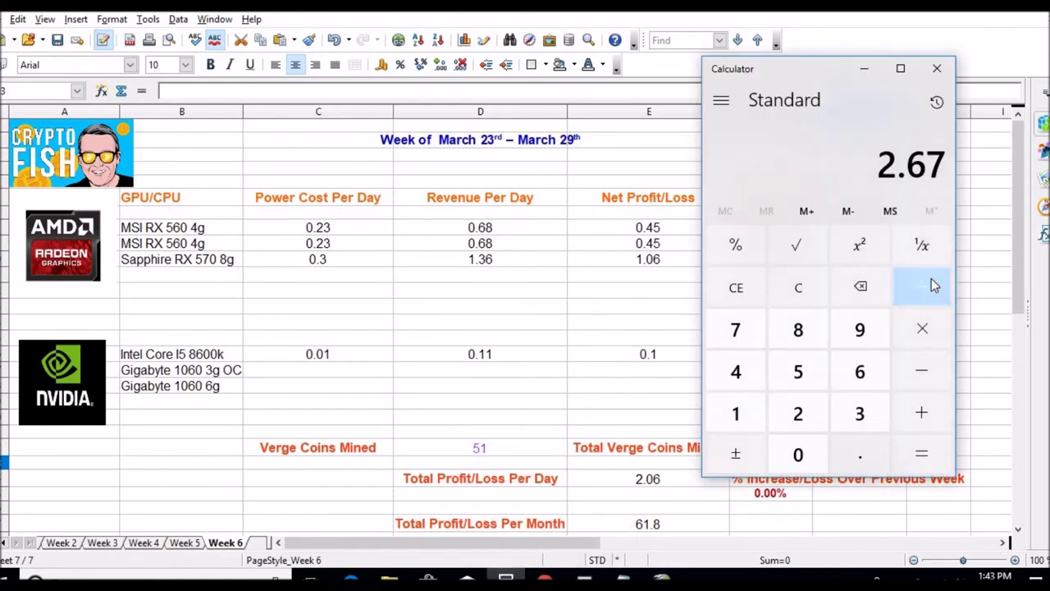
click(810, 413)
click(921, 454)
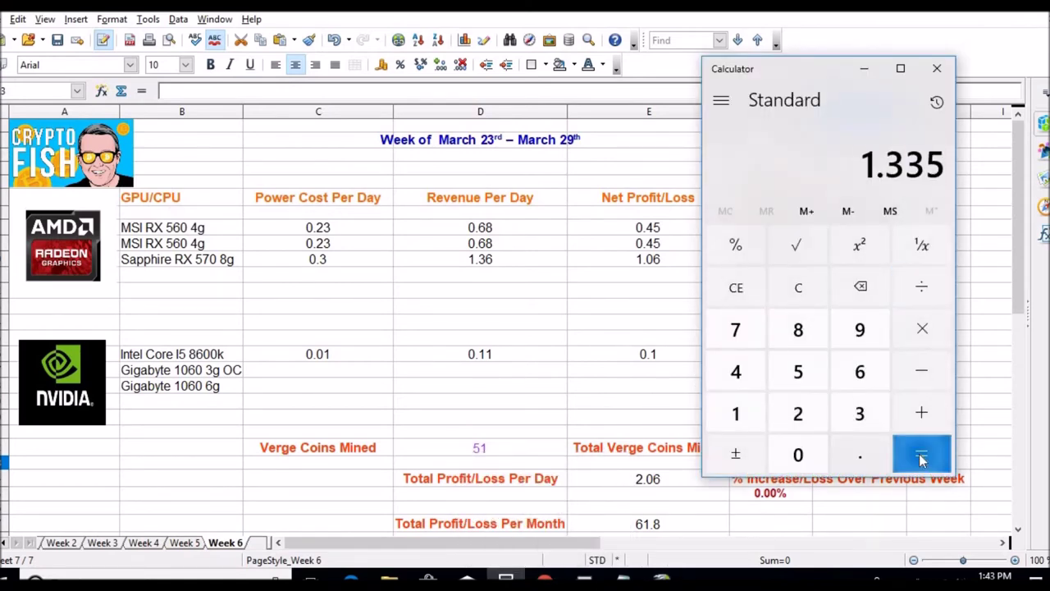
click(468, 264)
text(1)
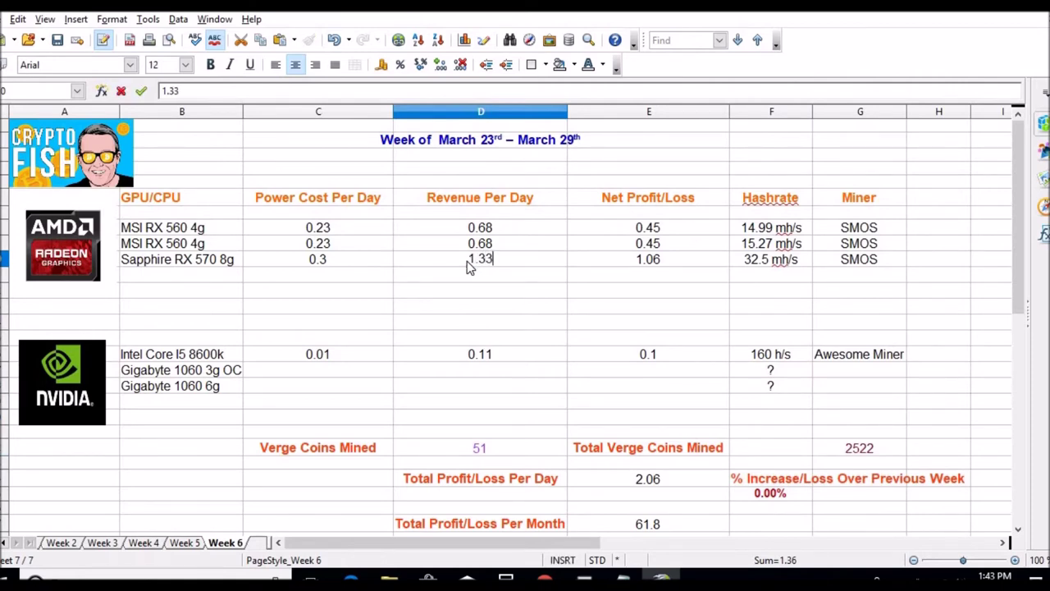
key(Return)
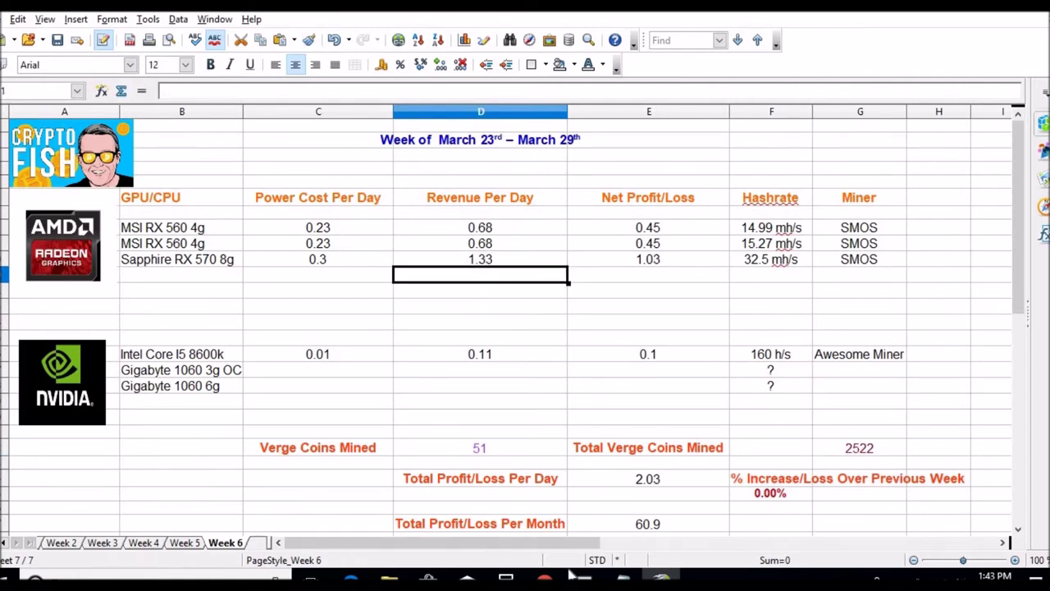
Halve 1.335 again and enter 0.66 revenue for both MSI RX 560 cards
click(506, 578)
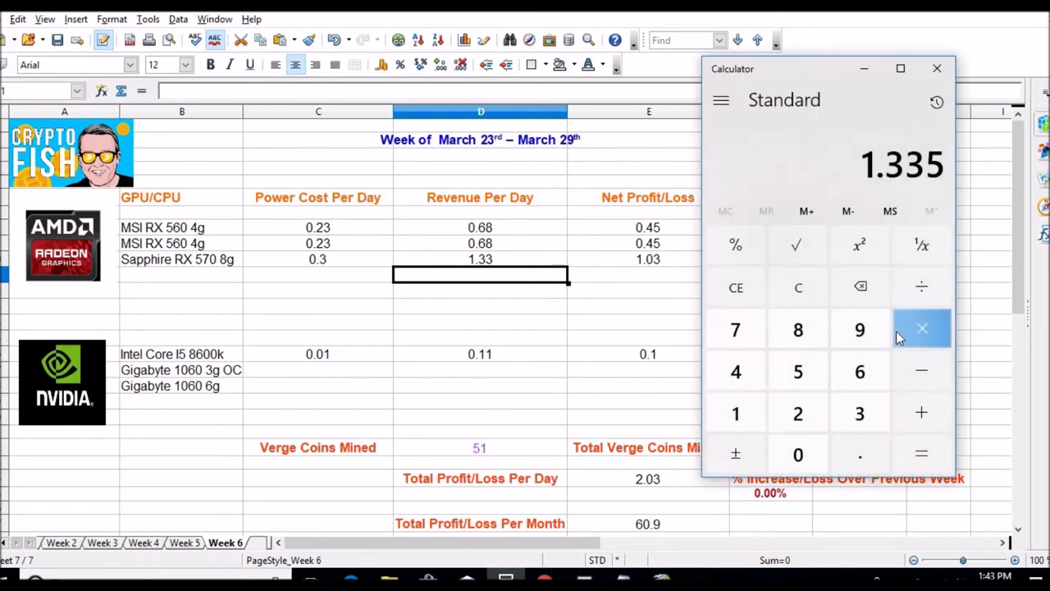
click(919, 286)
click(798, 413)
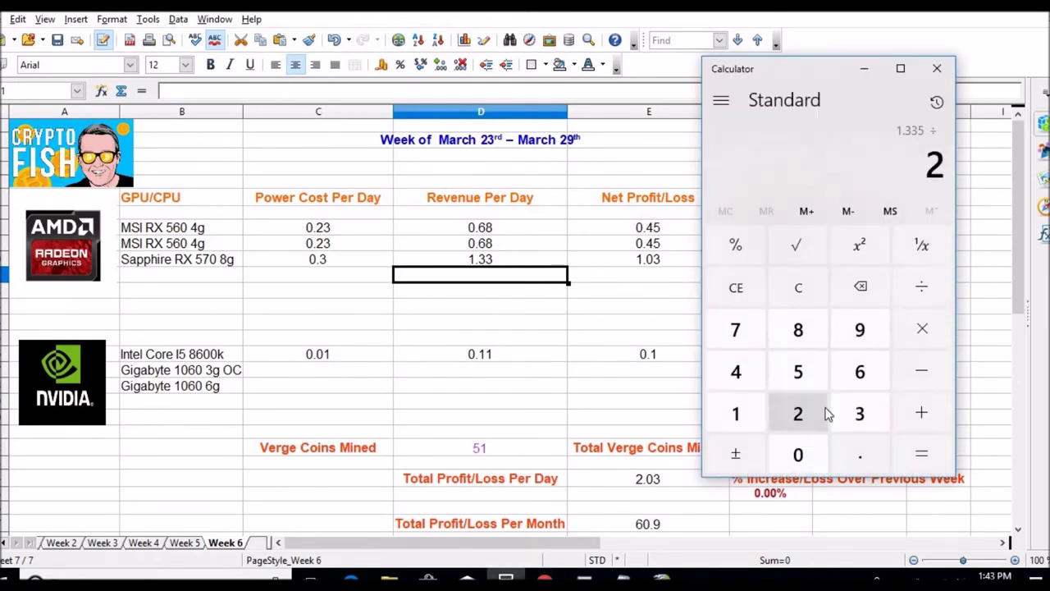
click(915, 461)
click(493, 231)
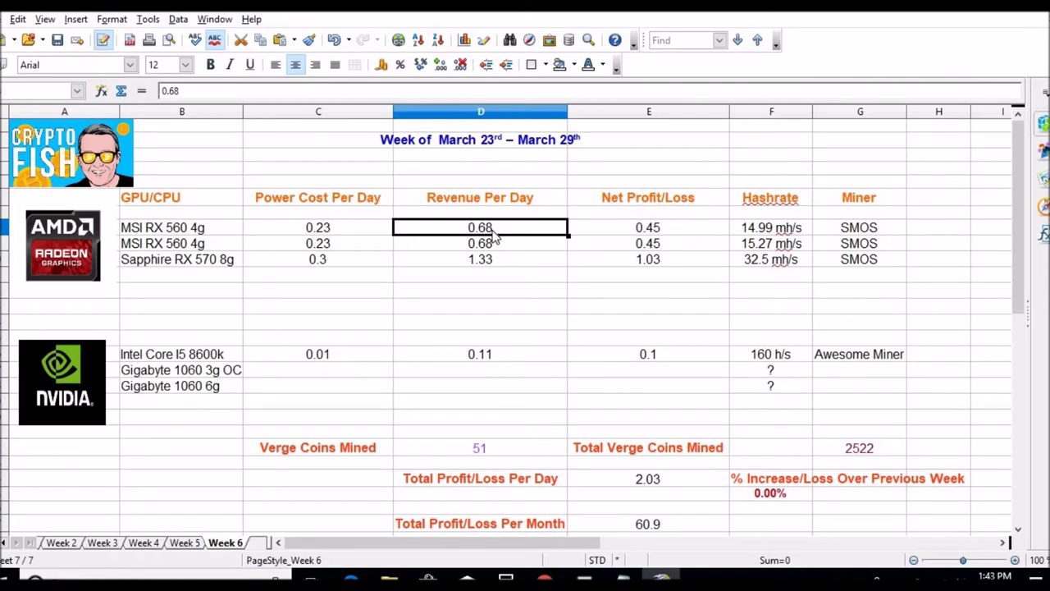
text(.66)
key(Return)
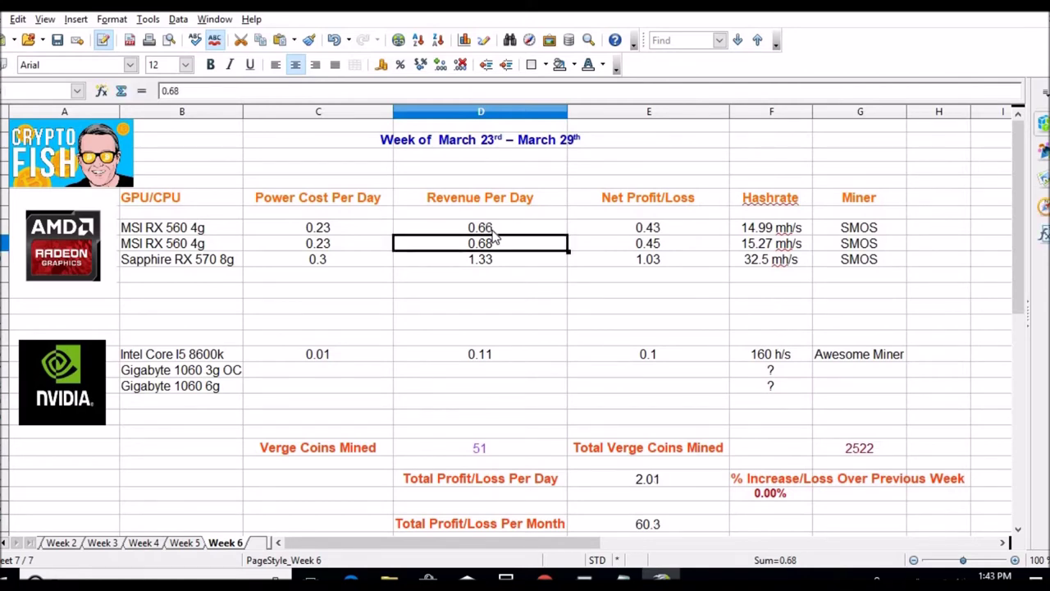
text(.66)
key(Return)
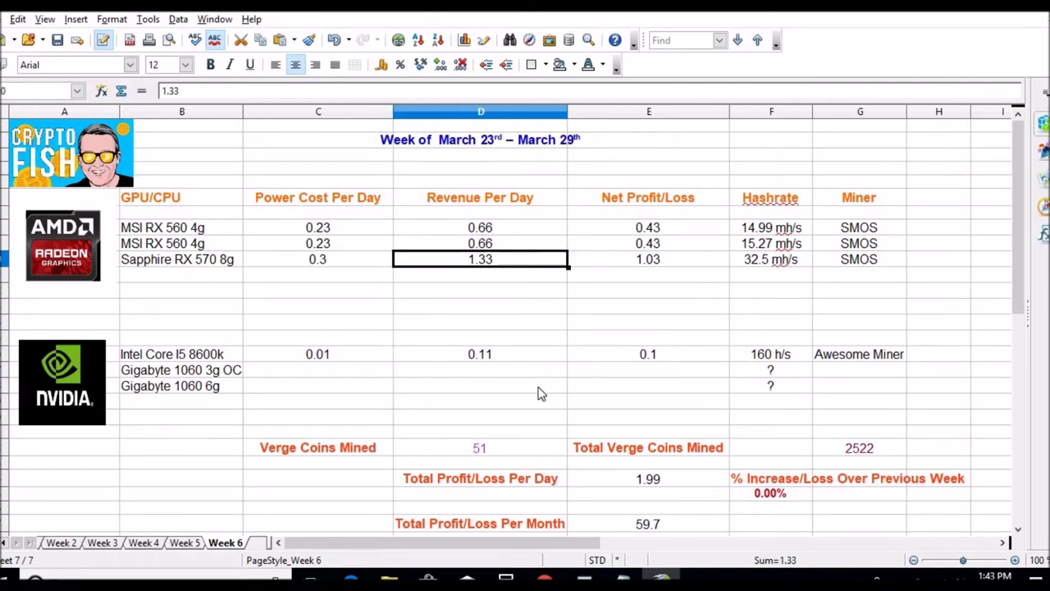
click(527, 353)
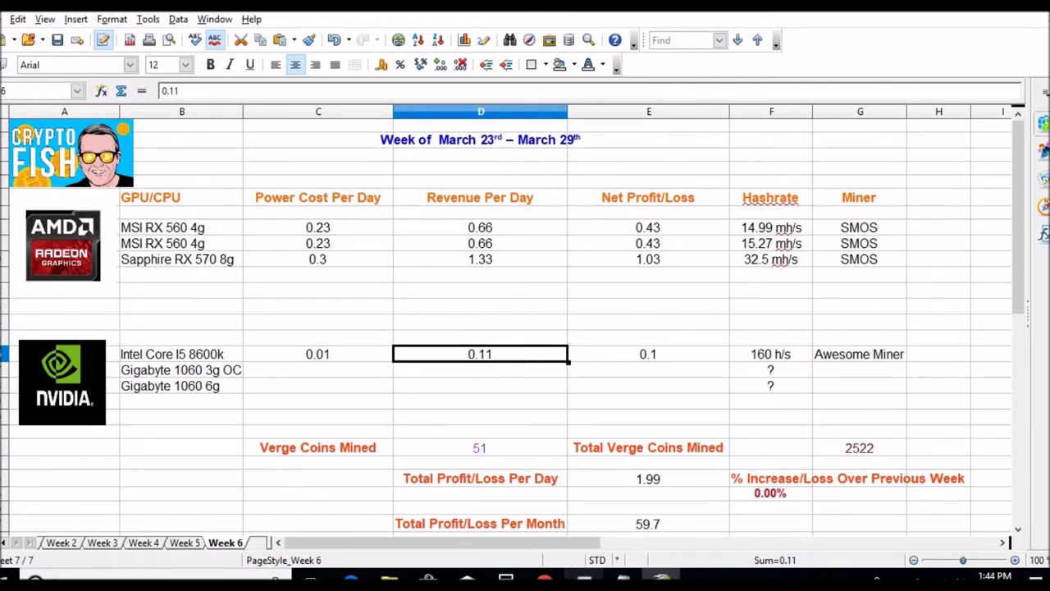
click(583, 579)
Connect to the remote mining PC with its PIN and confirm the CPU miner runs at 150 H/s
click(464, 400)
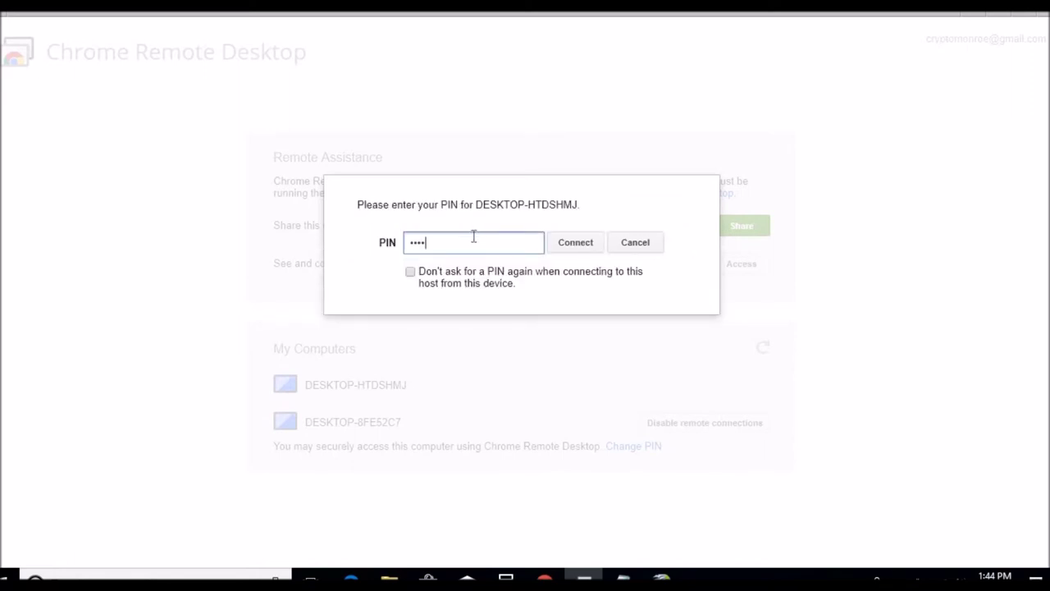
key(Return)
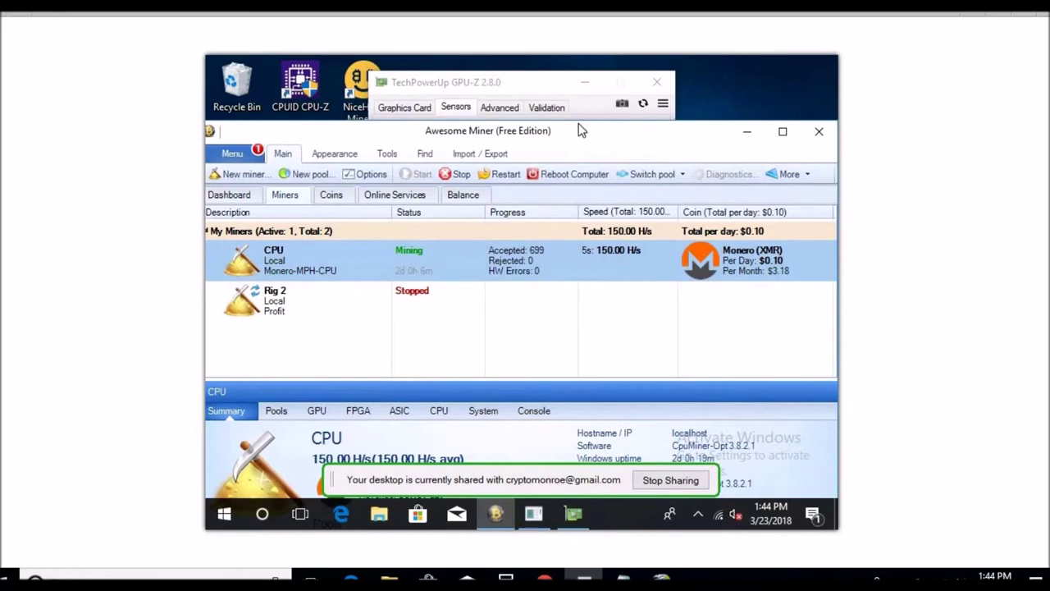
drag(578, 126, 581, 102)
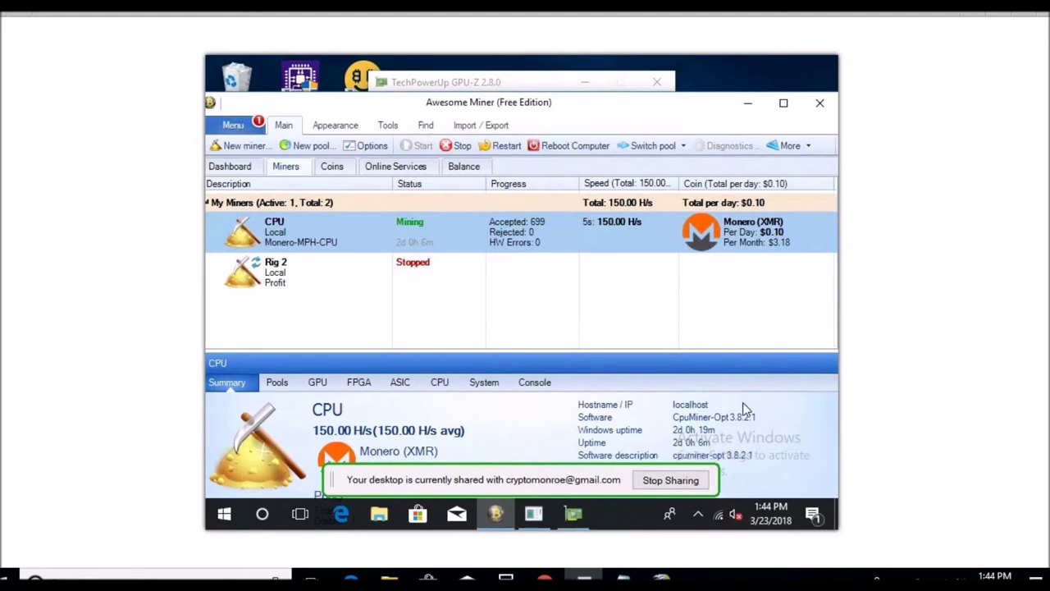
mouse_move(623, 578)
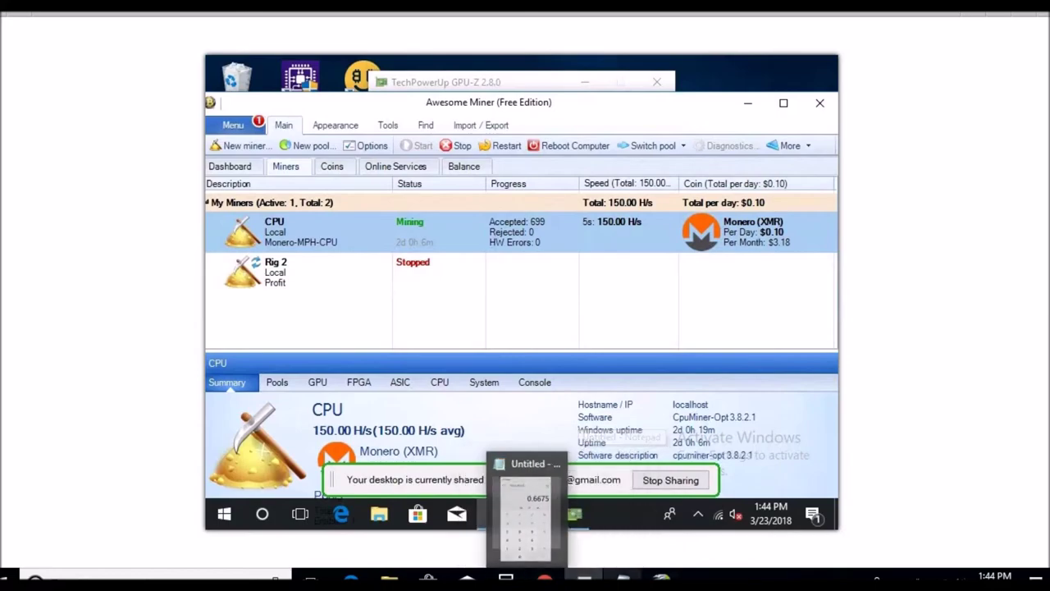
click(505, 578)
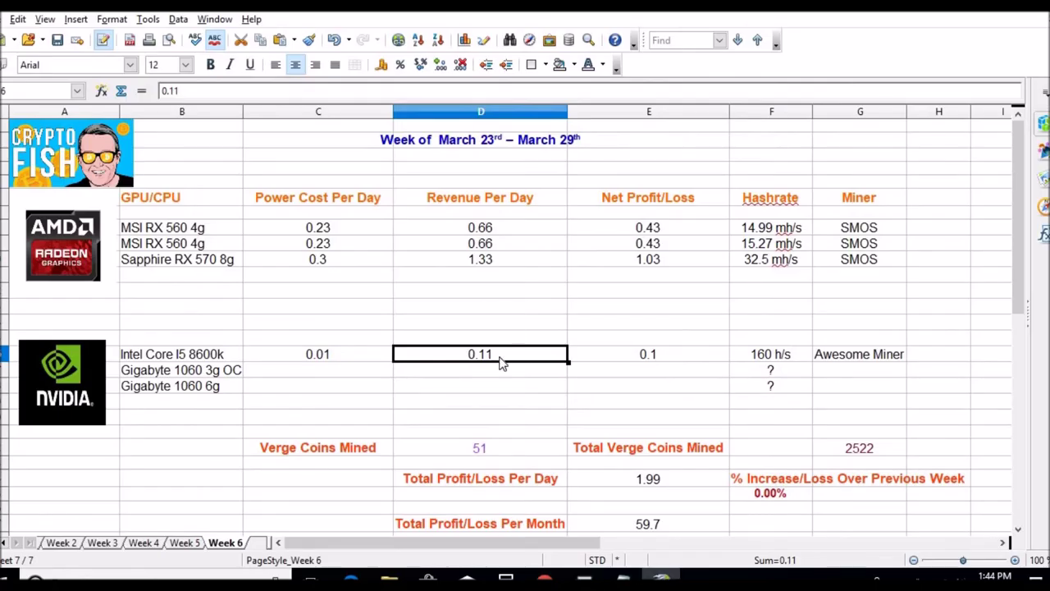
Enter 0.1 as the Intel Core i5 8600k's revenue per day and change its hashrate from 160 to 150 h/s
text(.1)
key(Return)
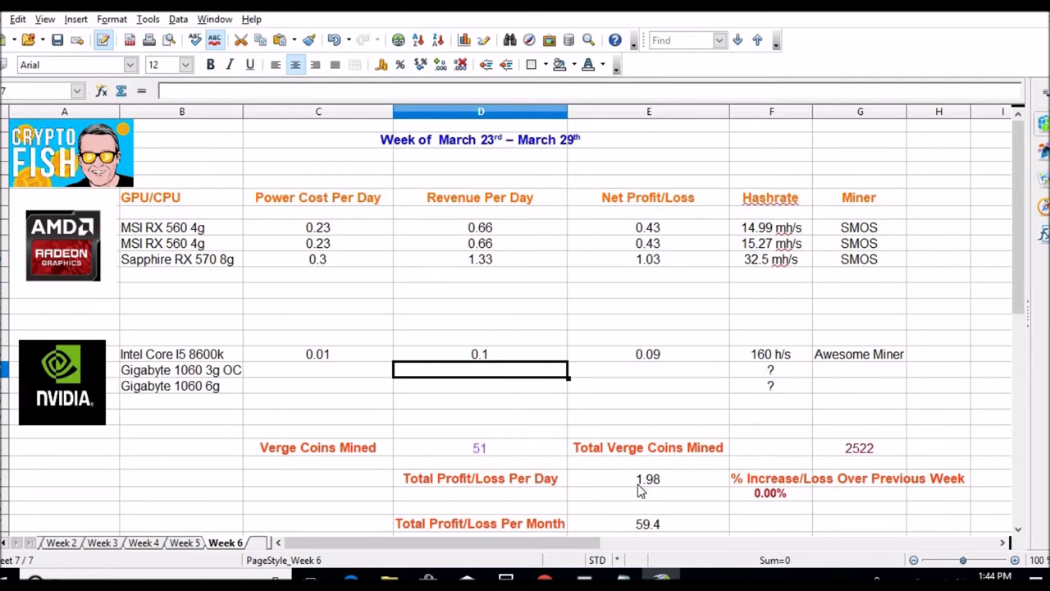
click(773, 371)
click(769, 360)
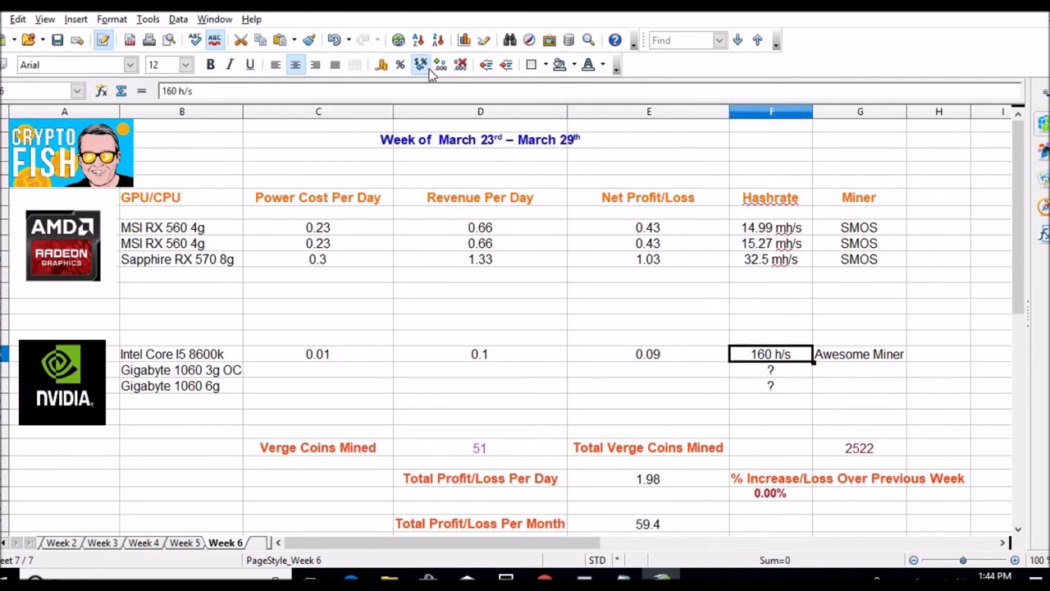
click(167, 90)
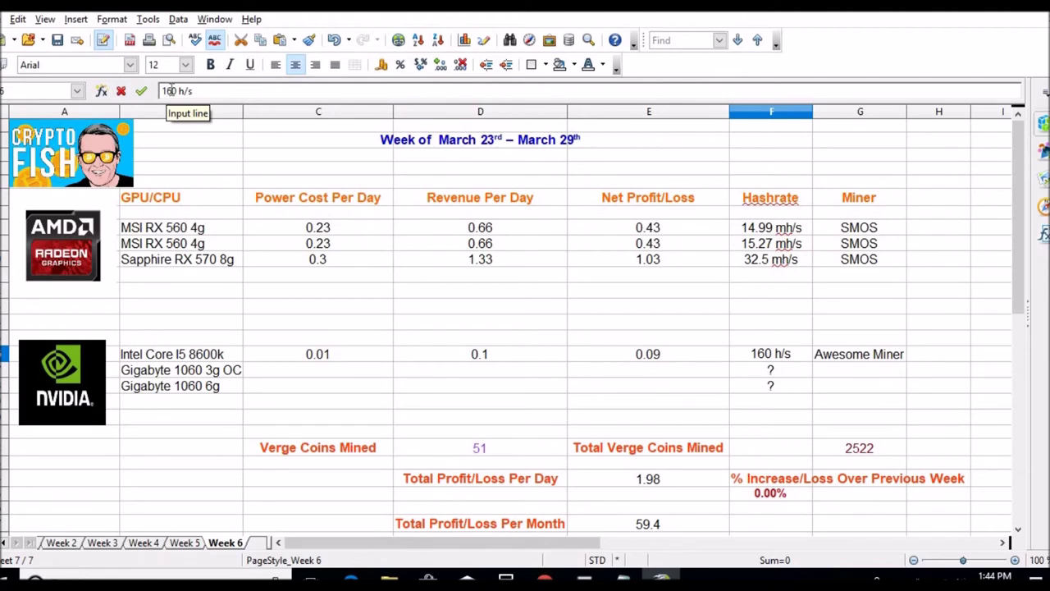
key(Delete)
text(5)
key(Return)
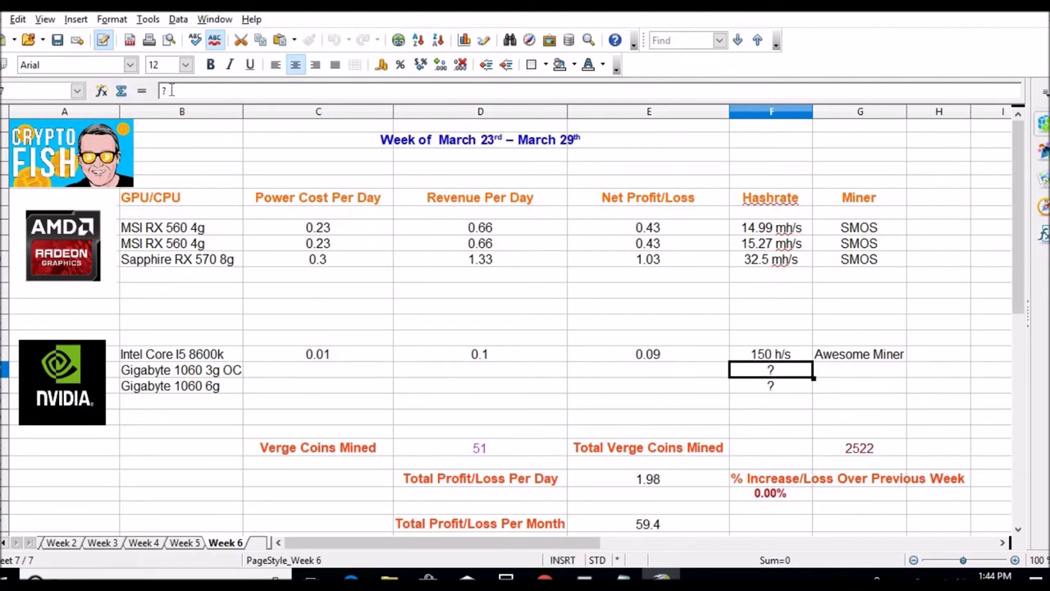
double_click(750, 354)
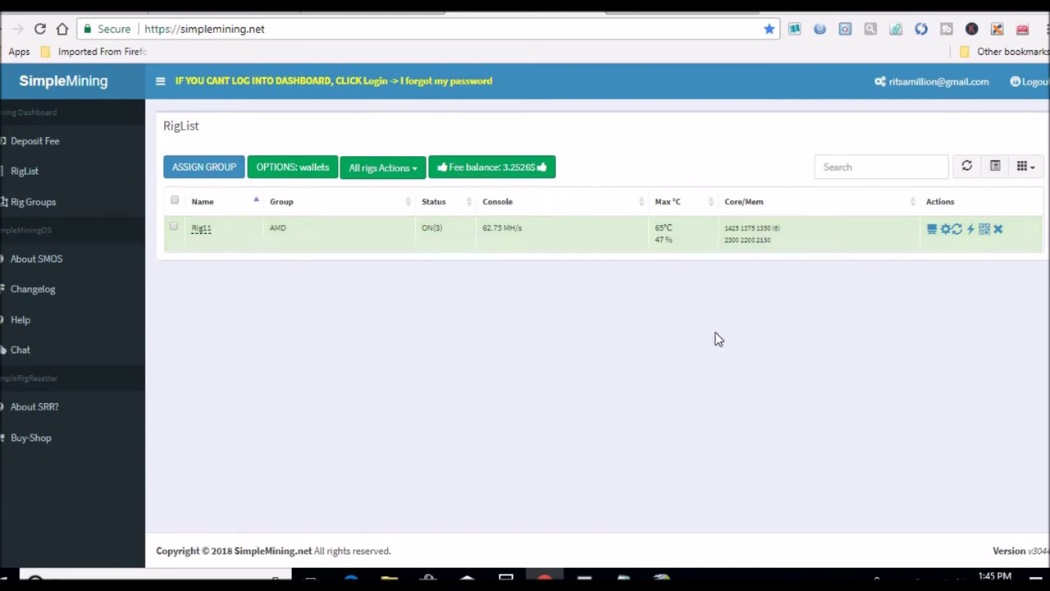
View the rig's miner console output for per-GPU hashrates, then return to the Calc spreadsheet
click(932, 232)
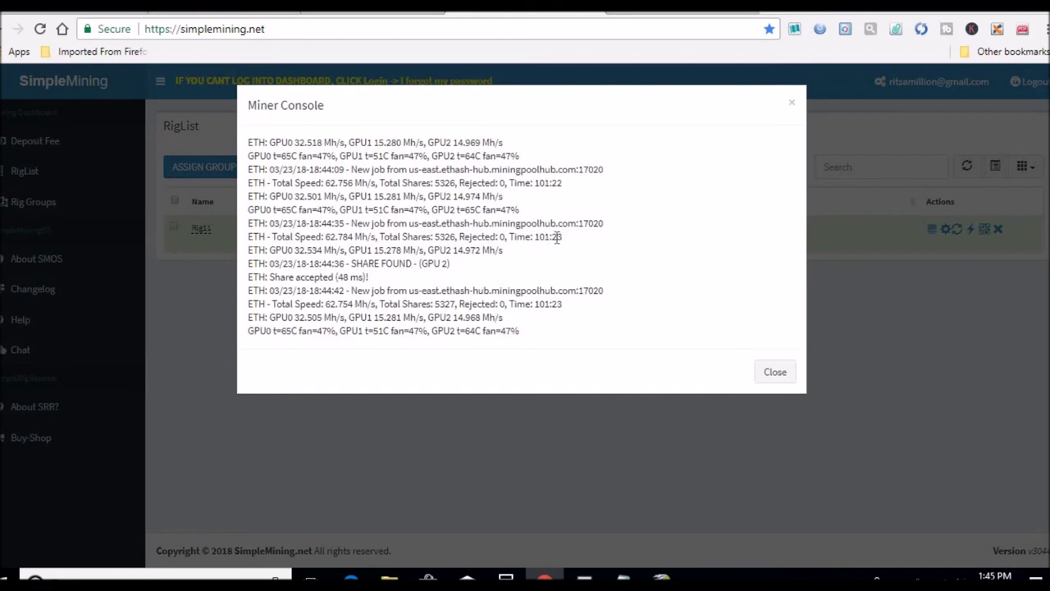
click(792, 103)
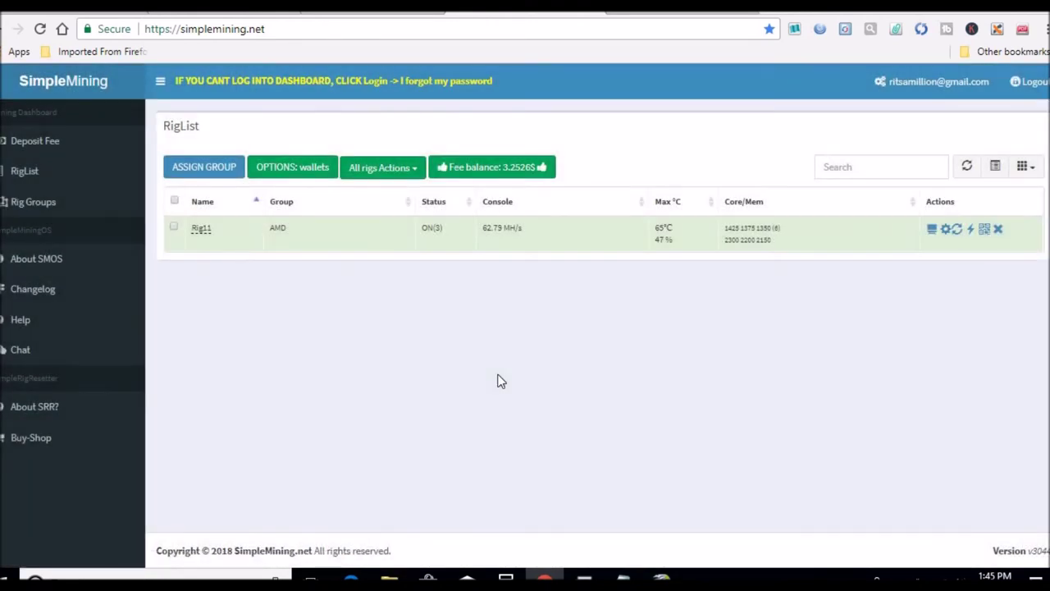
mouse_move(670, 230)
click(661, 578)
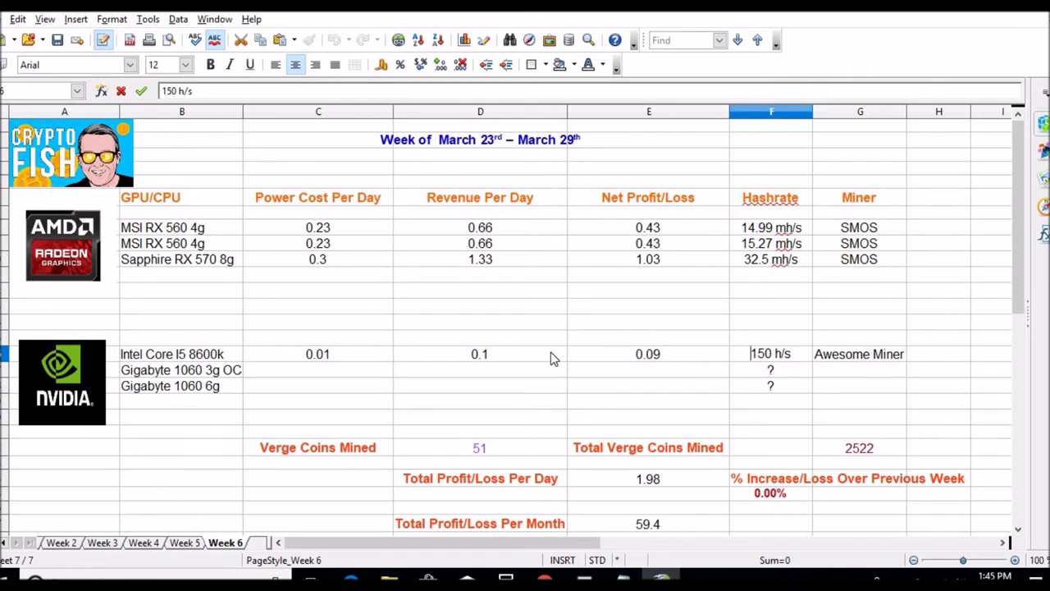
Look over last week's figures on the Week 5 sheet, then go back to the browser
click(185, 544)
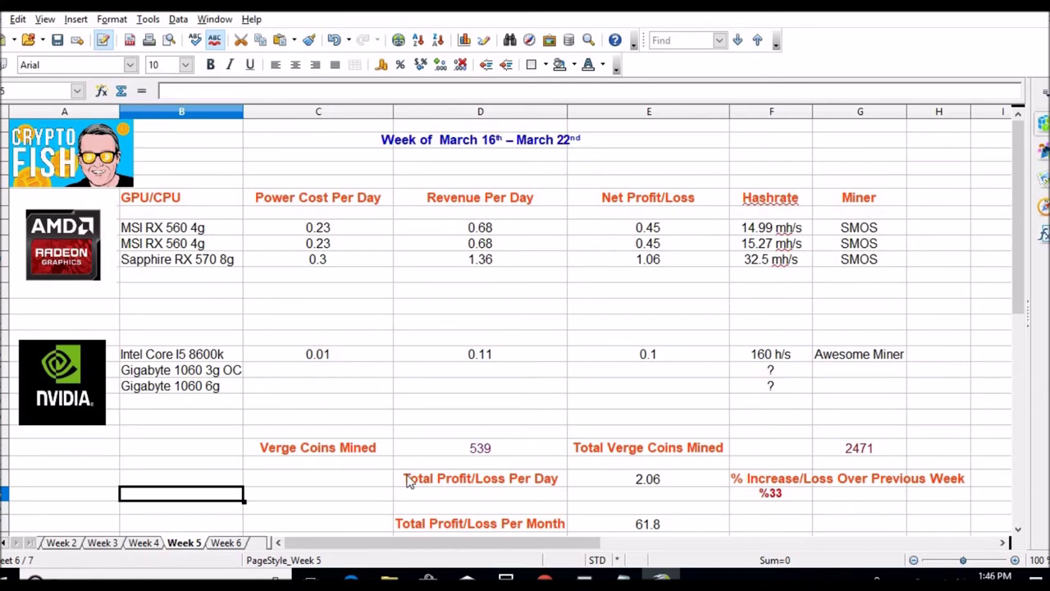
key(alt+Tab)
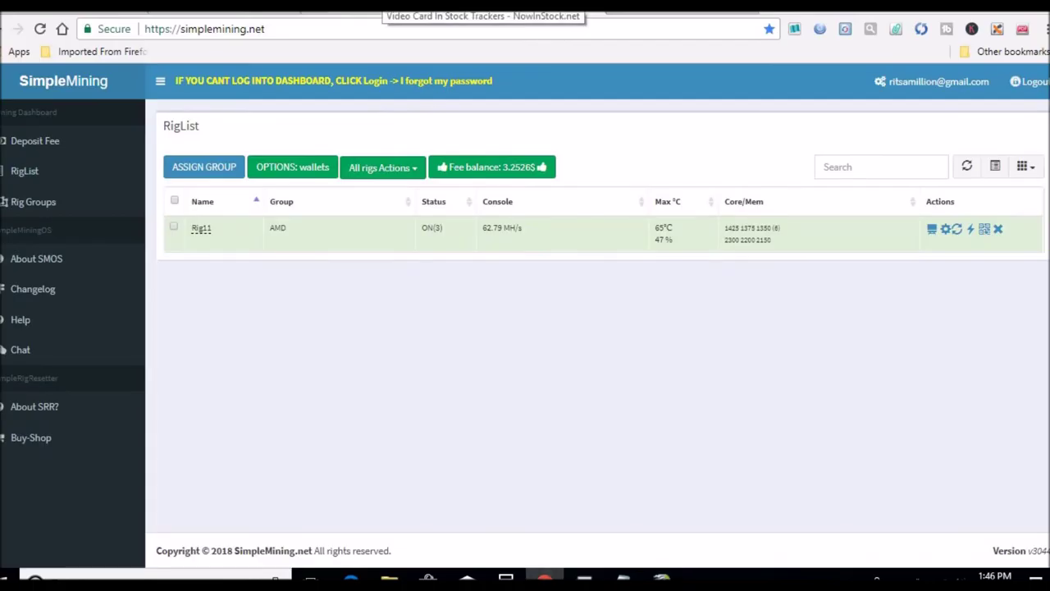
Browse NowInStock's AMD trackers and the NVIDIA GTX 1060 tracker, then return to the AMD list
click(410, 8)
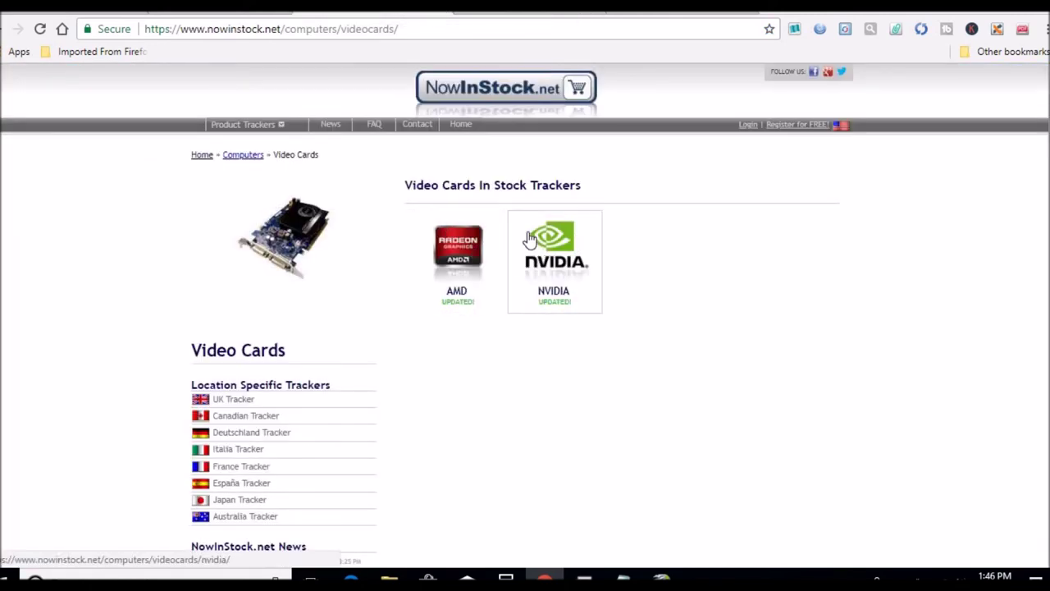
click(497, 277)
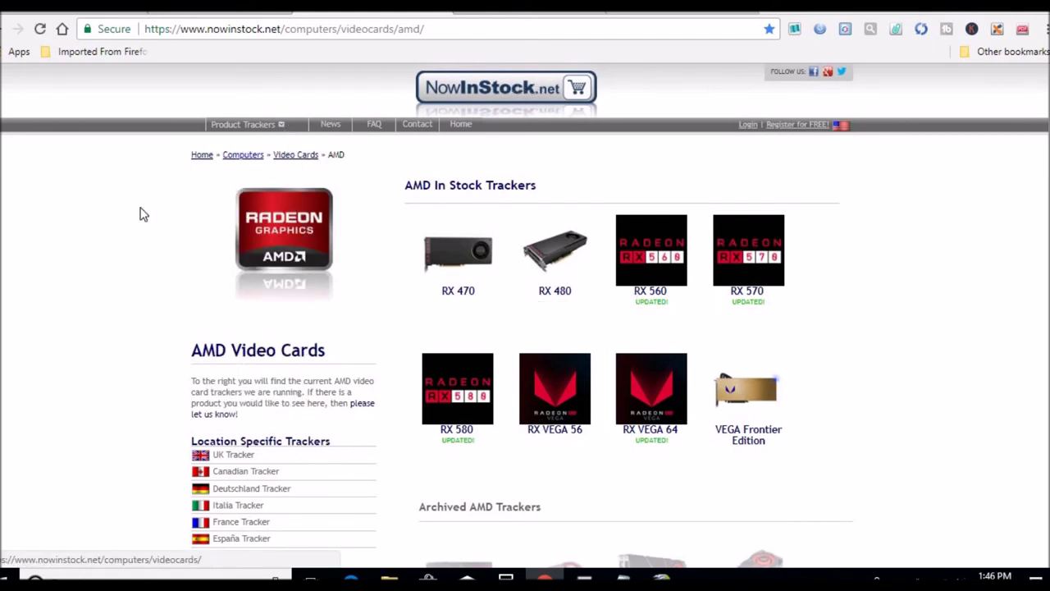
click(297, 156)
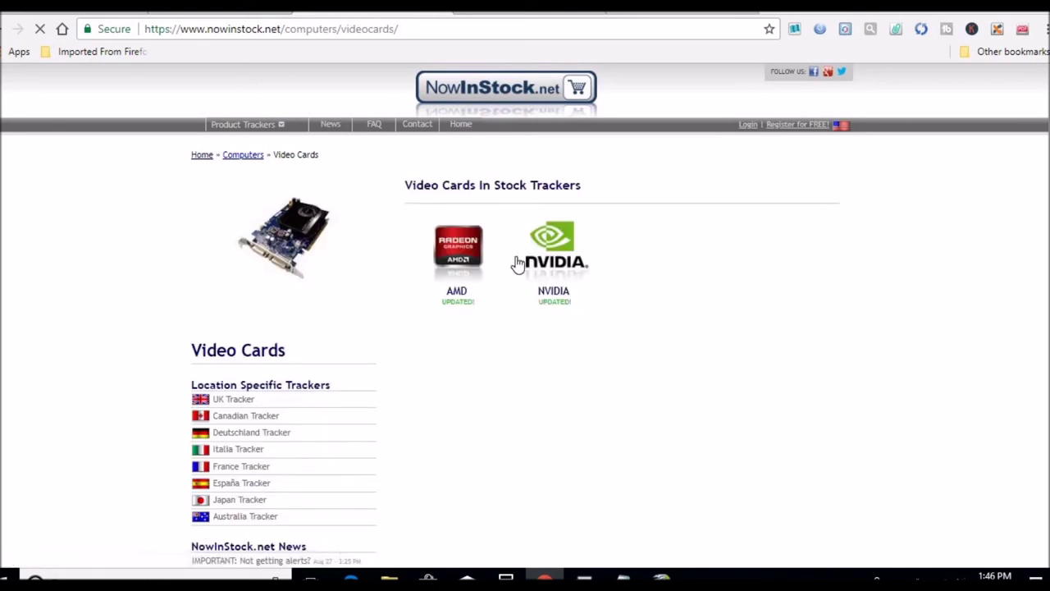
click(546, 253)
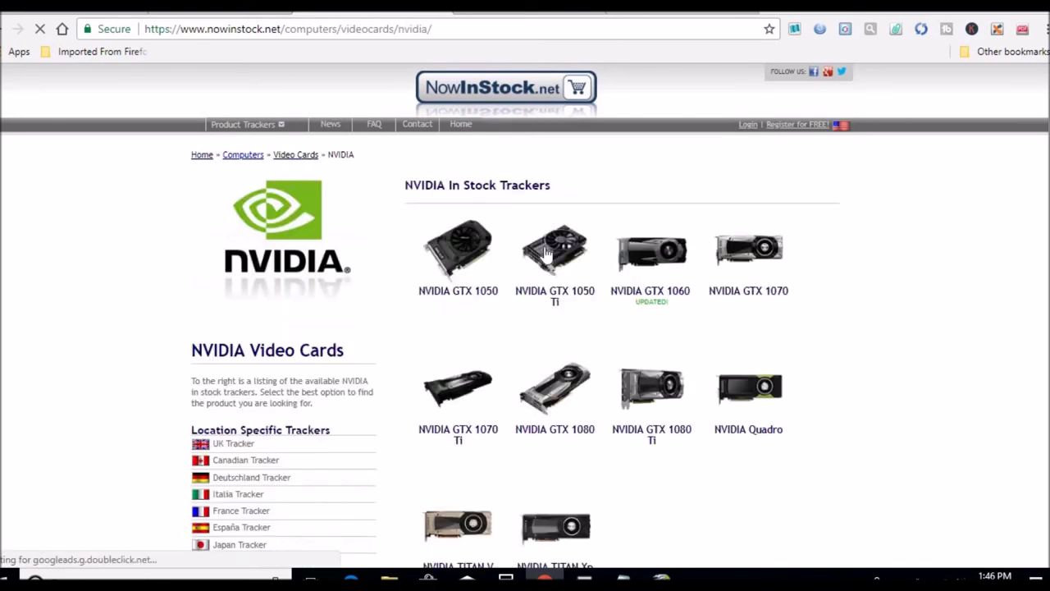
click(654, 271)
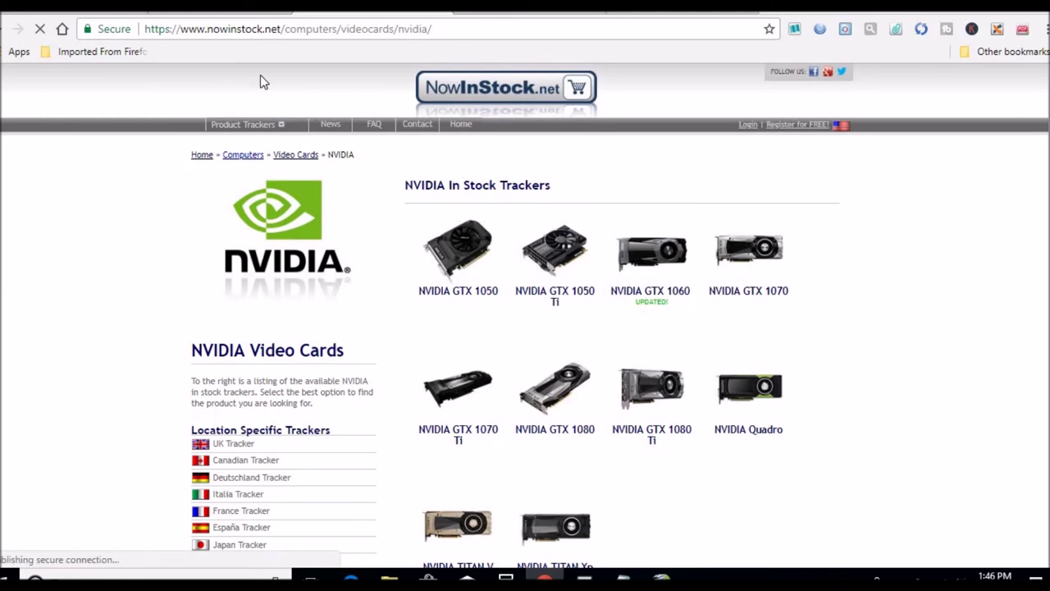
click(287, 159)
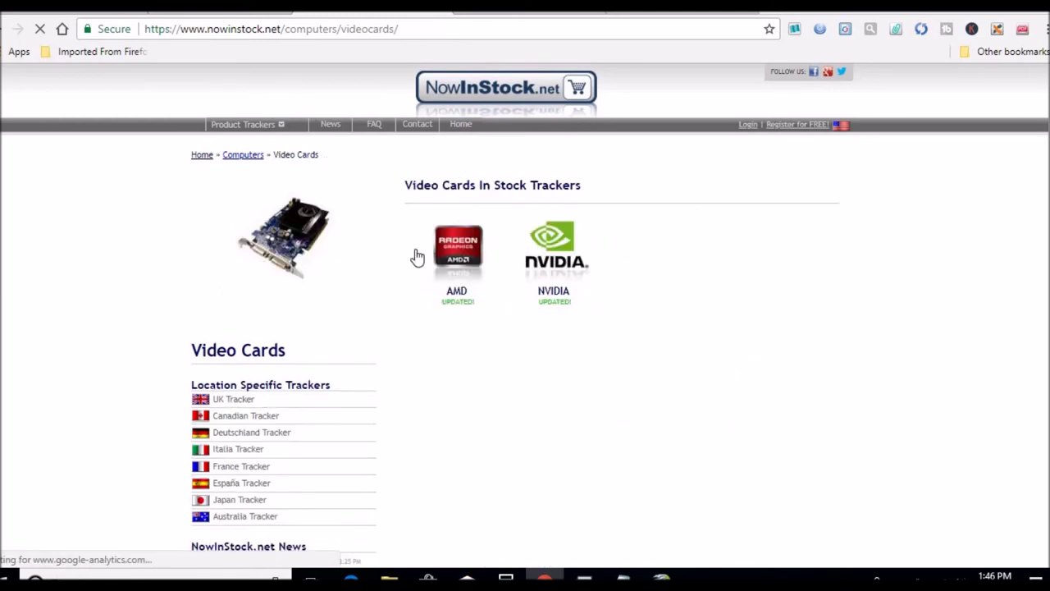
click(445, 254)
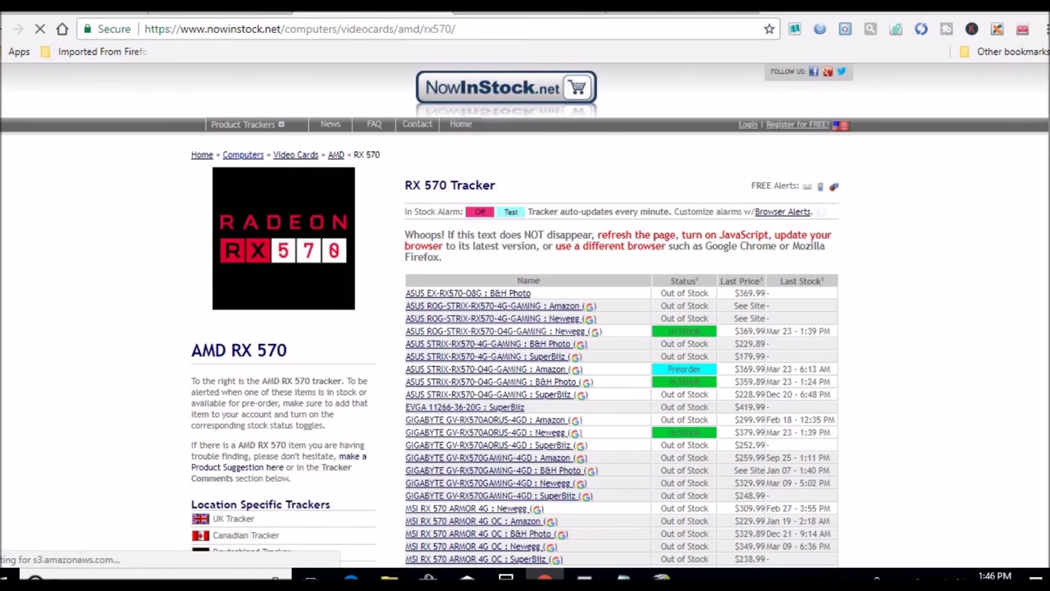
Scroll through the RX 570 retailer stock table, noting Newegg's in-stock Sapphire NITRO+ at $369.99
scroll(525, 328, down, 2)
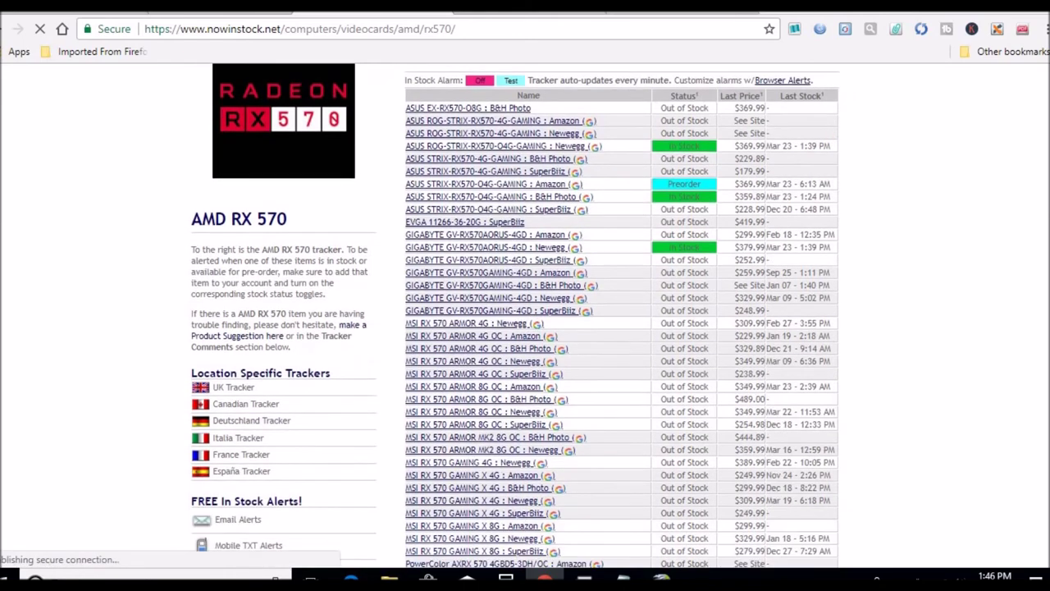
scroll(515, 315, down, 5)
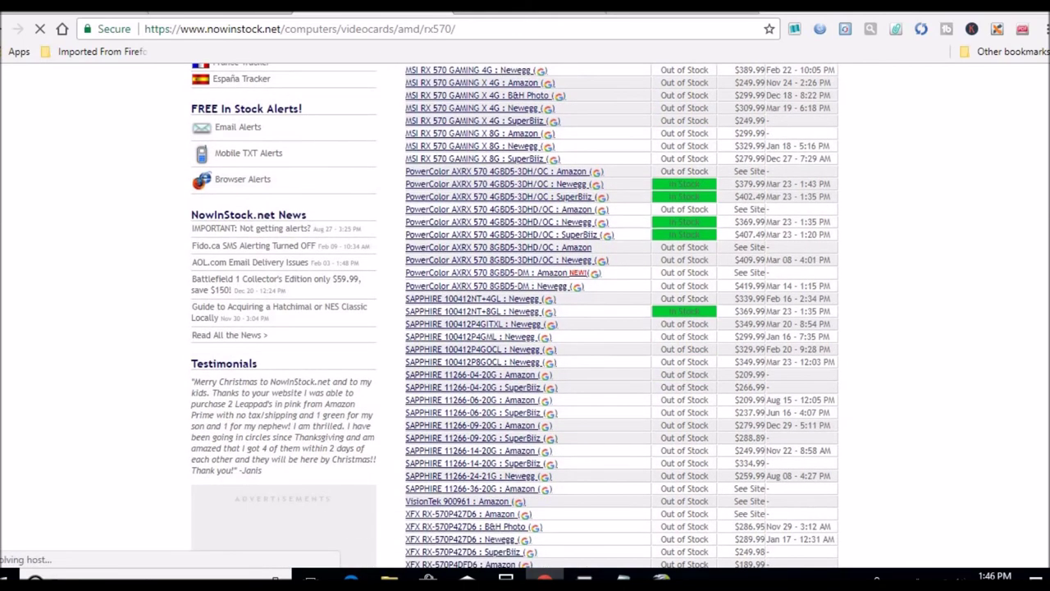
scroll(857, 261, down, 1)
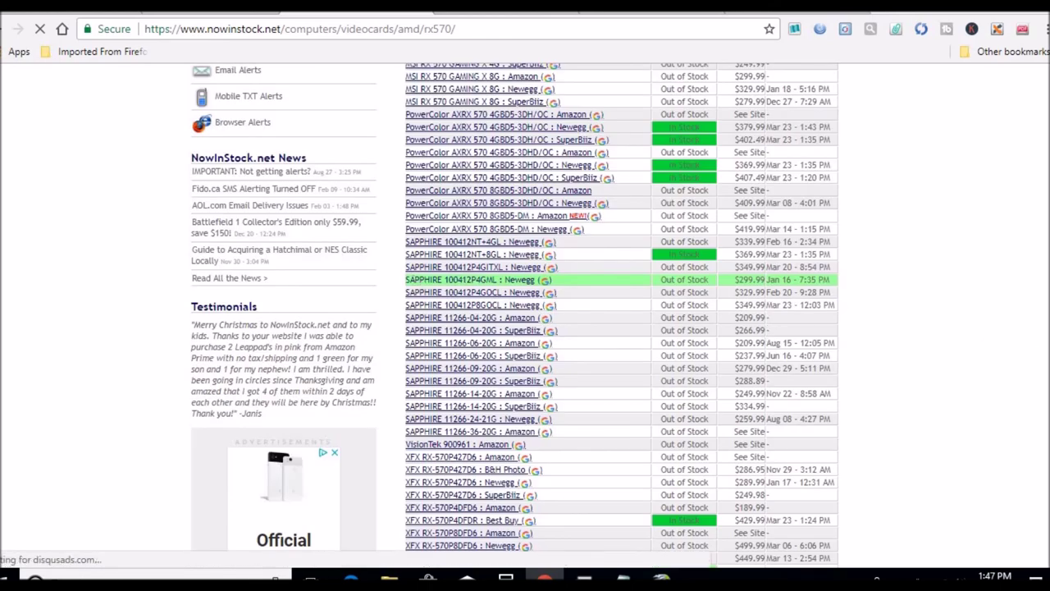
scroll(525, 312, up, 7)
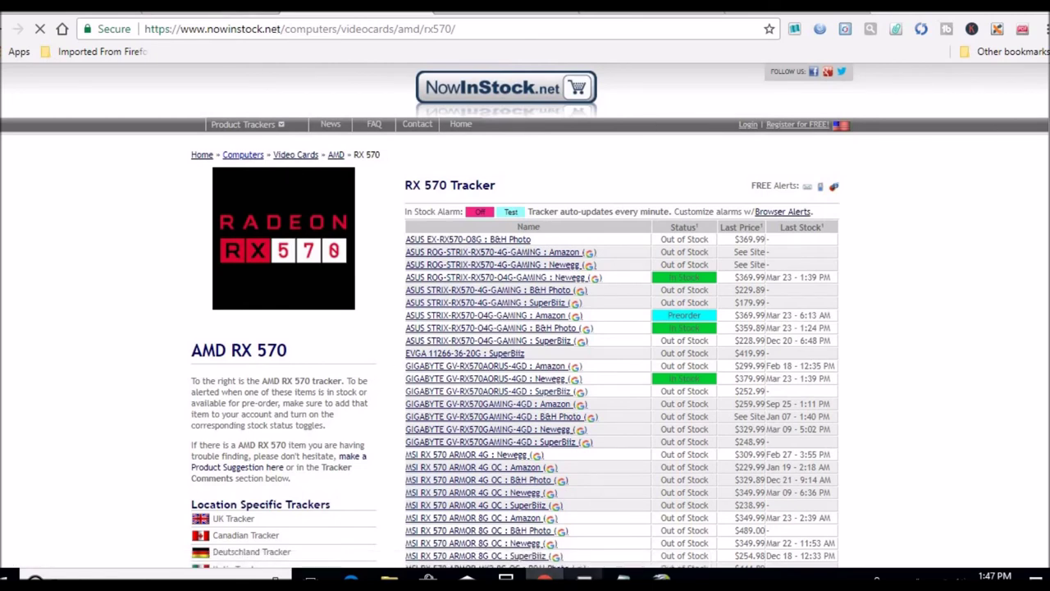
key(alt+Tab)
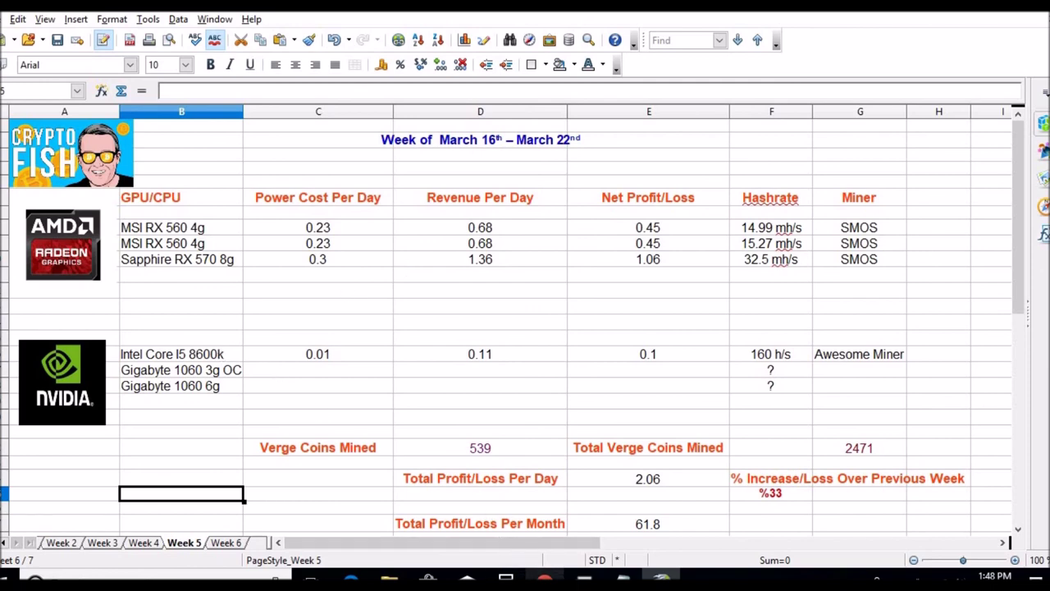
click(545, 578)
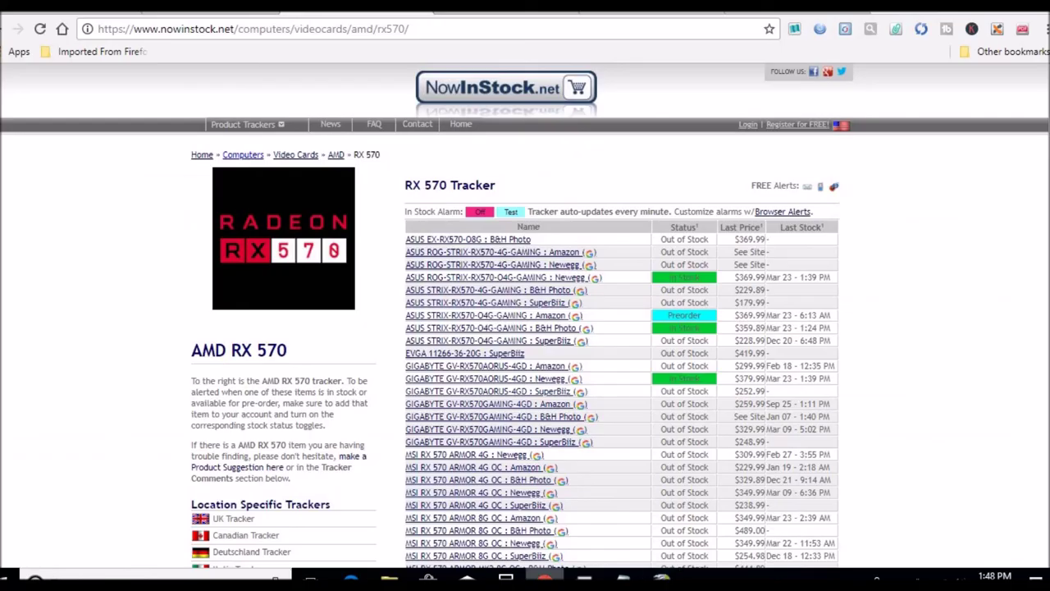
Switch to the YouTube tab showing the Crypto Fish channel's recent mining uploads
click(66, 8)
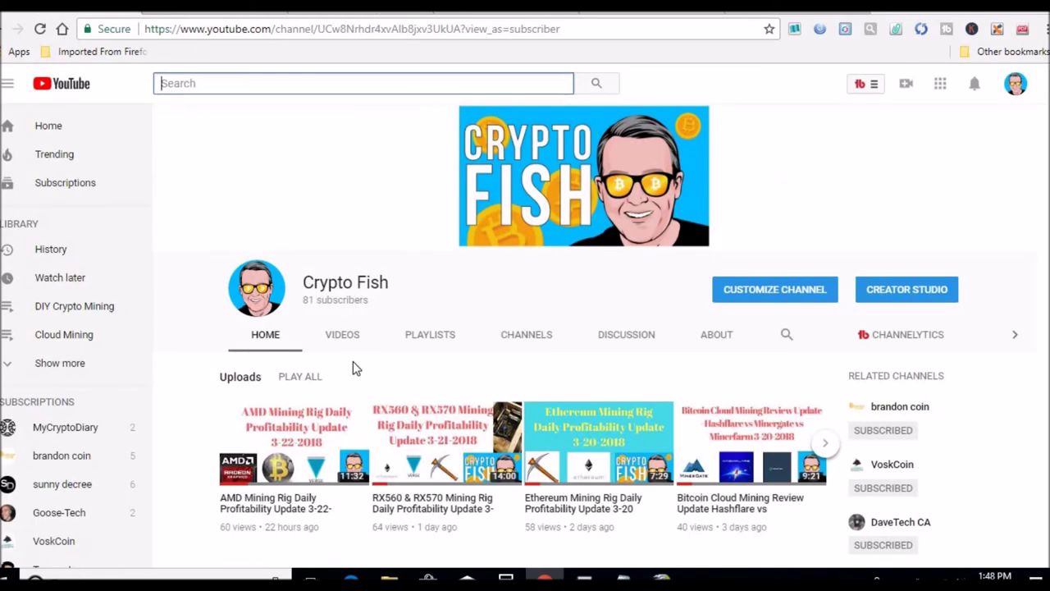